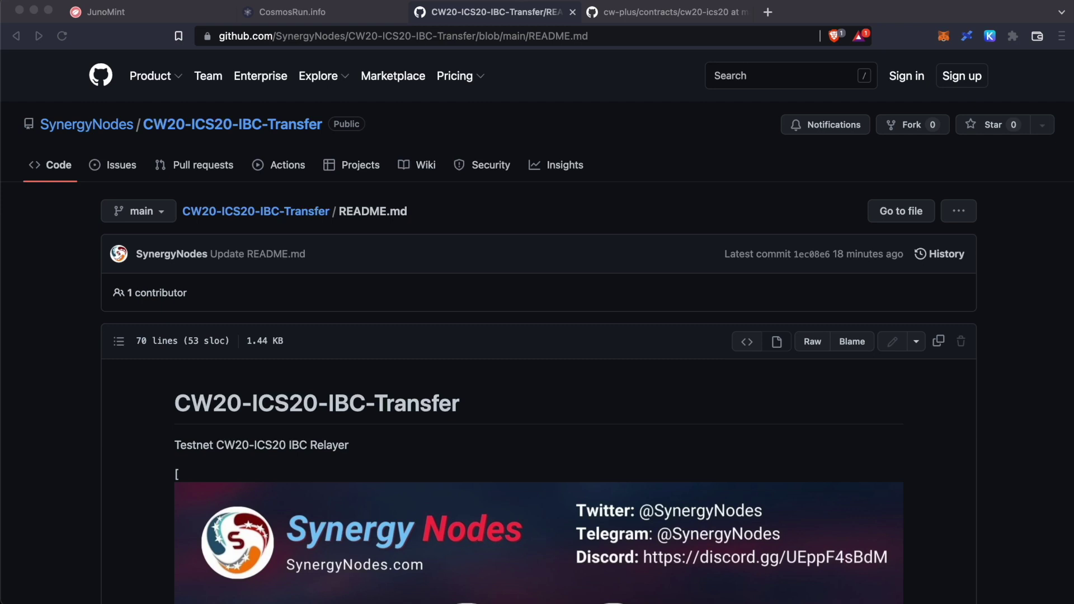
# Step: Connect Keplr to JunoMint on Juno Testnet, approving the uni-3 chain add and connection
pyautogui.click(988, 36)
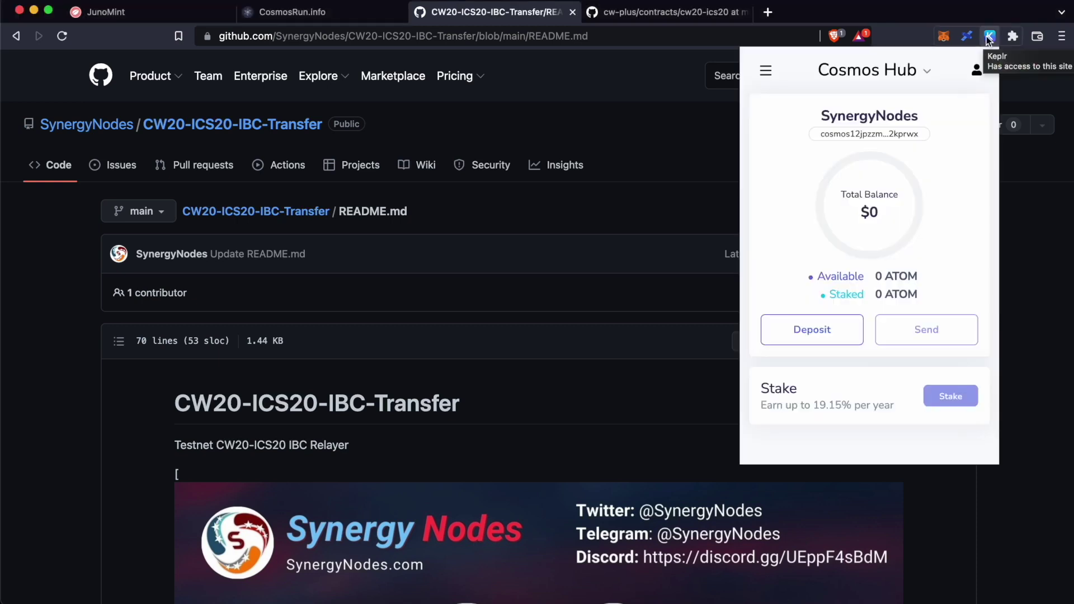
pyautogui.click(682, 115)
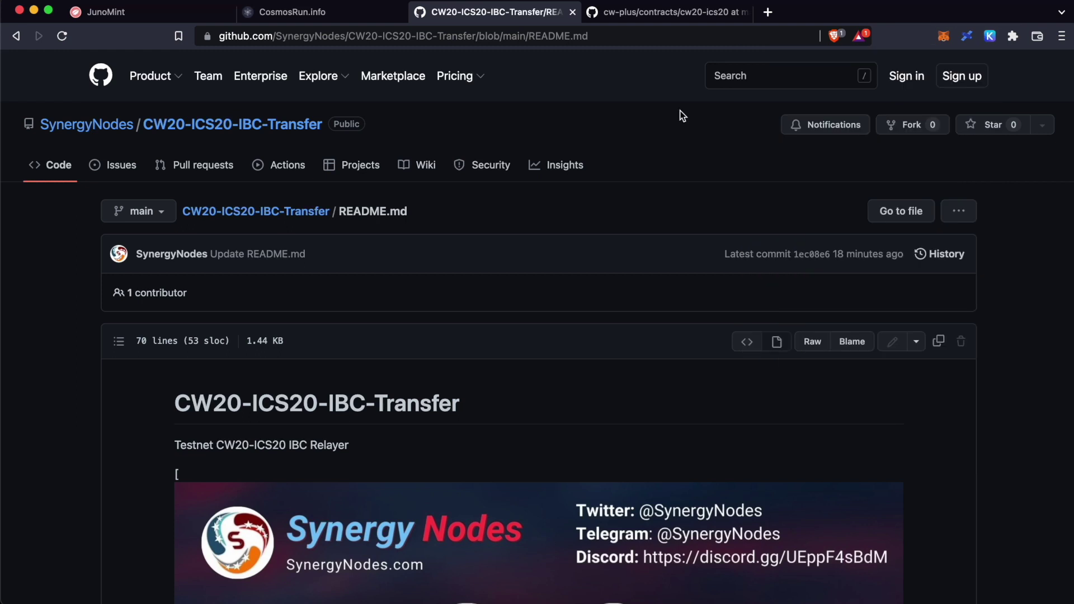
pyautogui.click(107, 12)
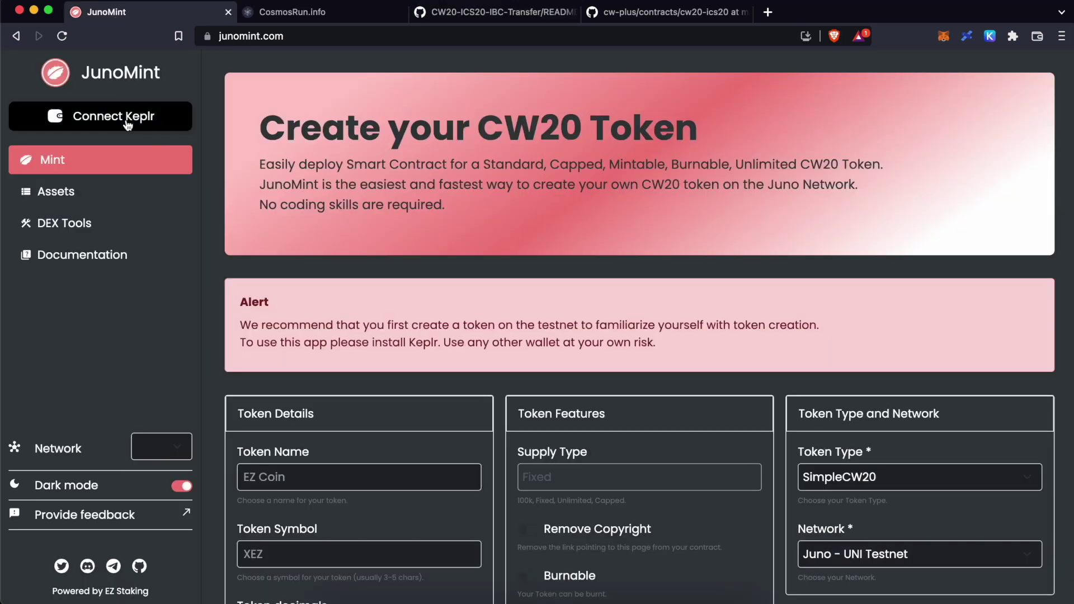
pyautogui.click(128, 125)
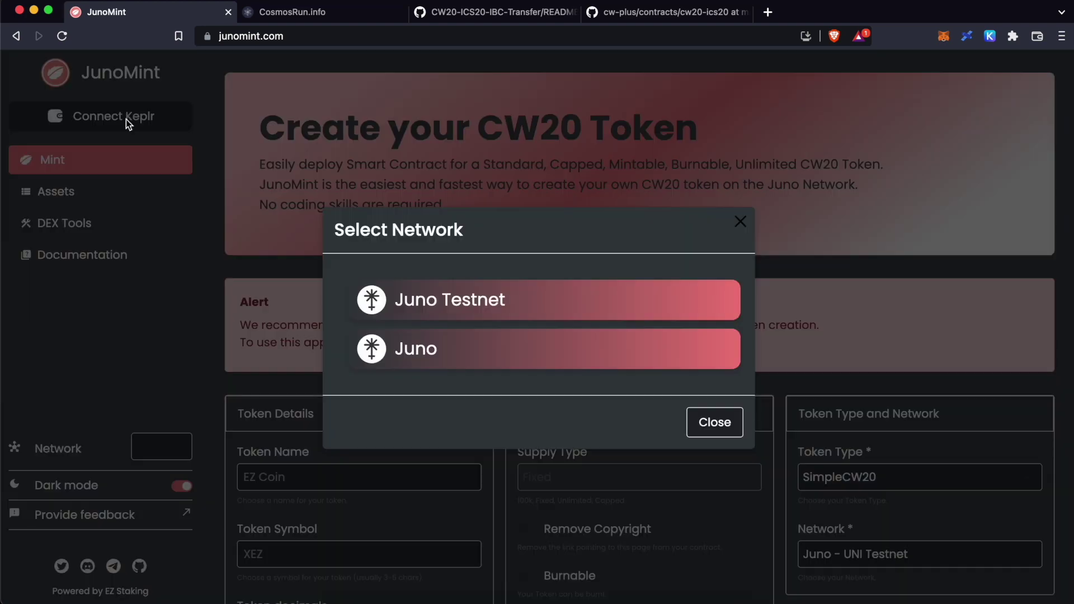
pyautogui.click(470, 307)
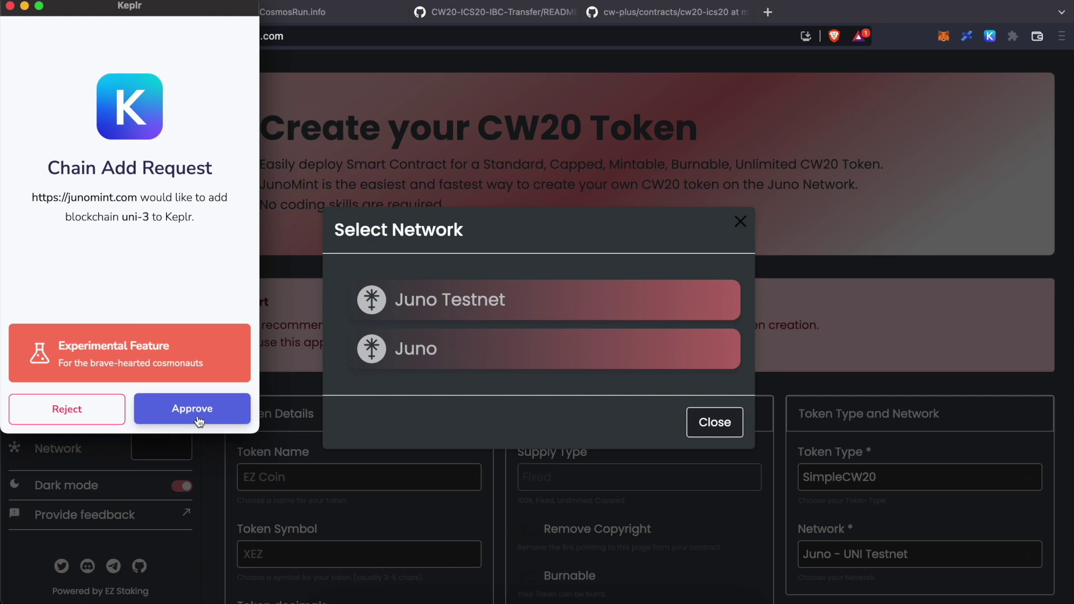
pyautogui.click(197, 414)
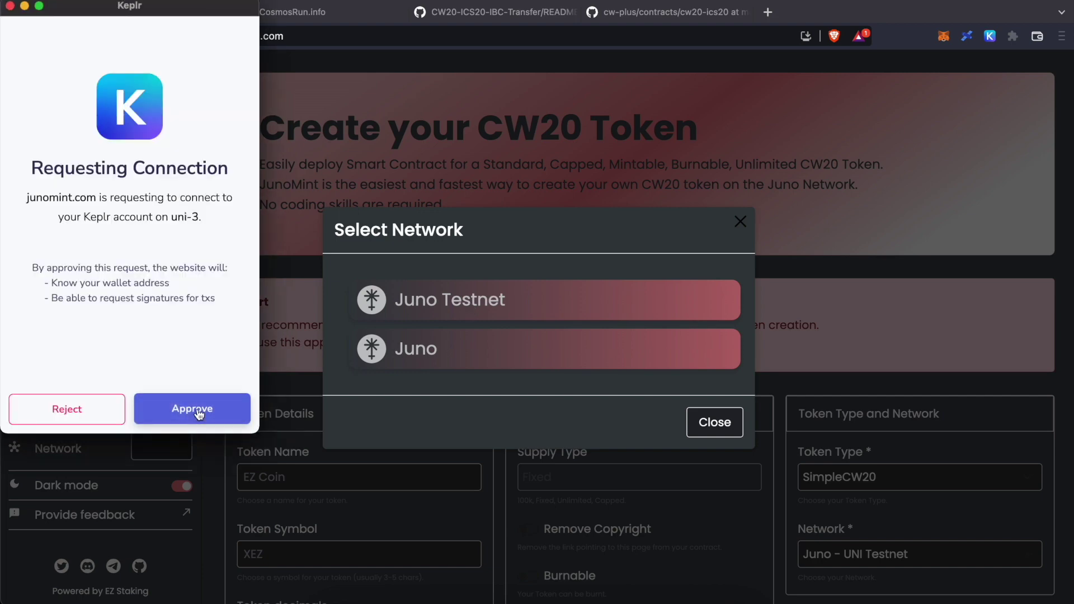
pyautogui.click(197, 414)
# Step: Review Keplr's chain list and close the wallet without switching chains
pyautogui.click(990, 36)
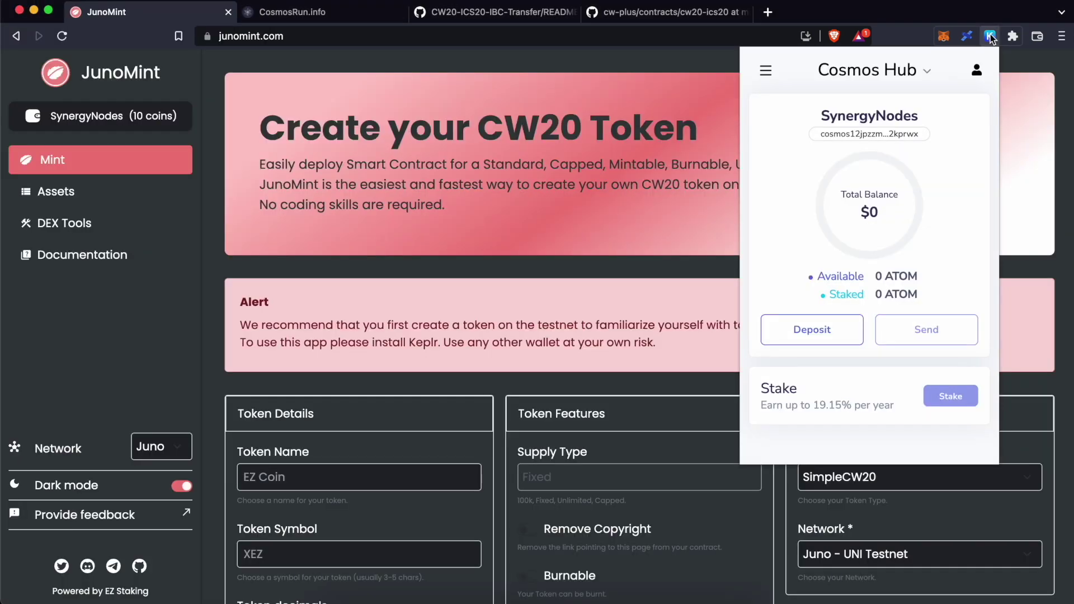
pyautogui.click(876, 70)
pyautogui.scroll(-10, 873, 196)
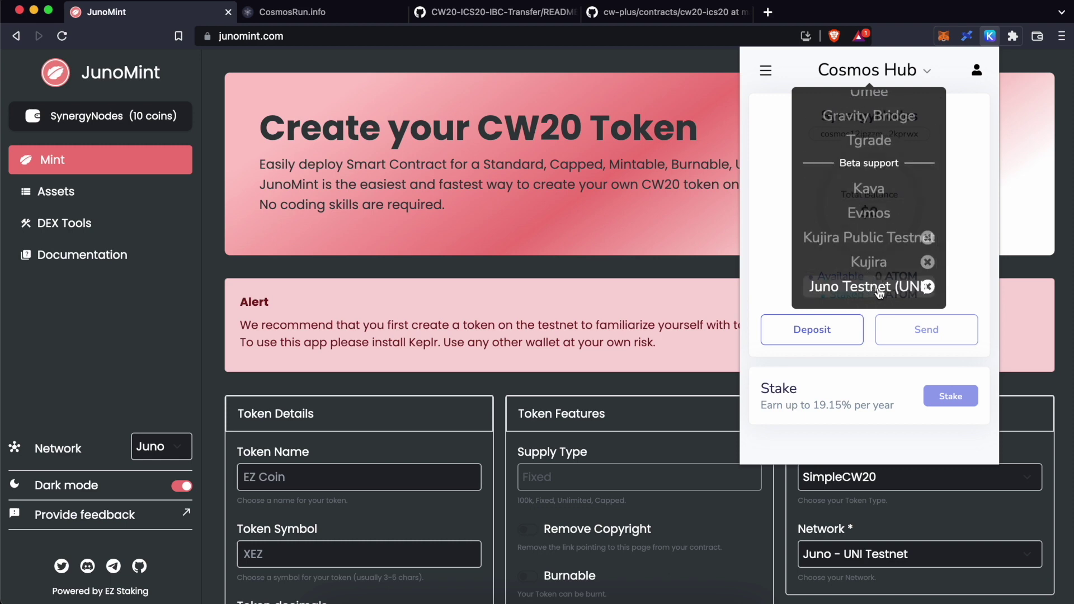
pyautogui.click(666, 71)
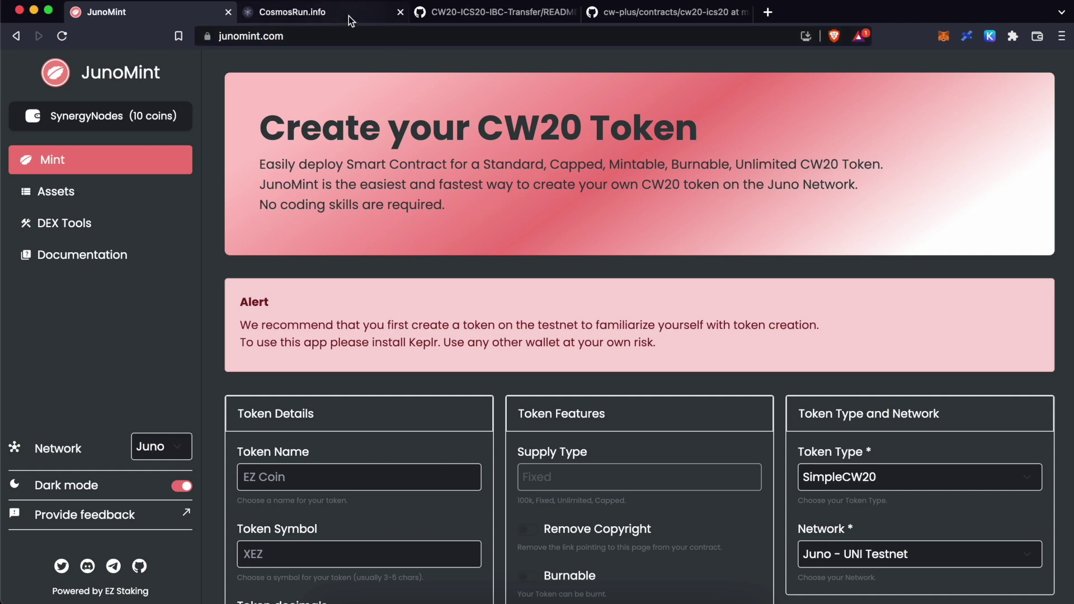
# Step: Add the Sei atlantic-1 chain to Keplr through CosmosRun's Sei testnet Import Address
pyautogui.click(322, 21)
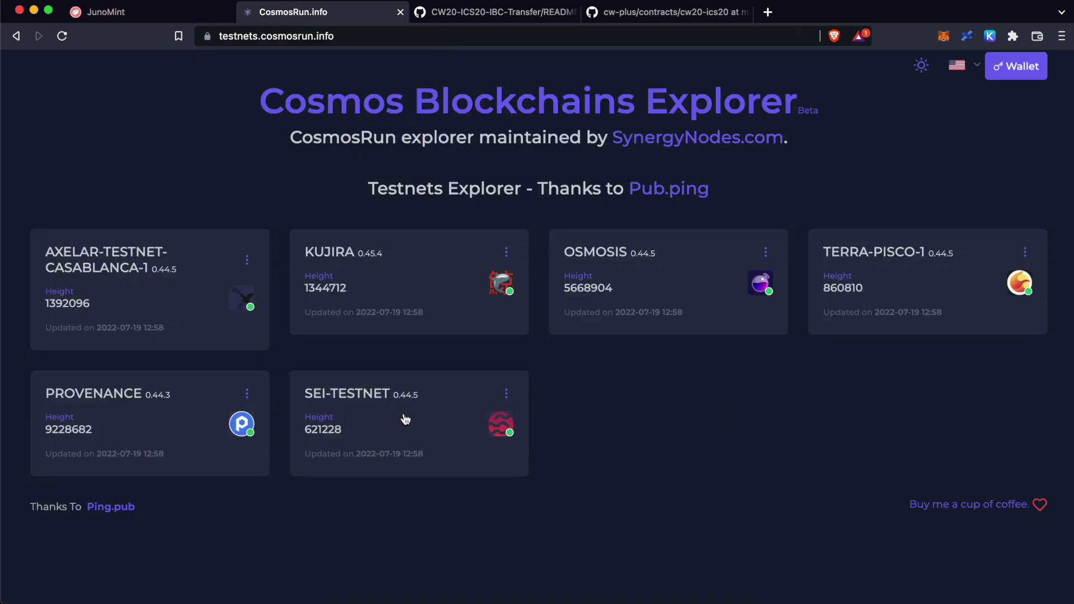
pyautogui.click(356, 399)
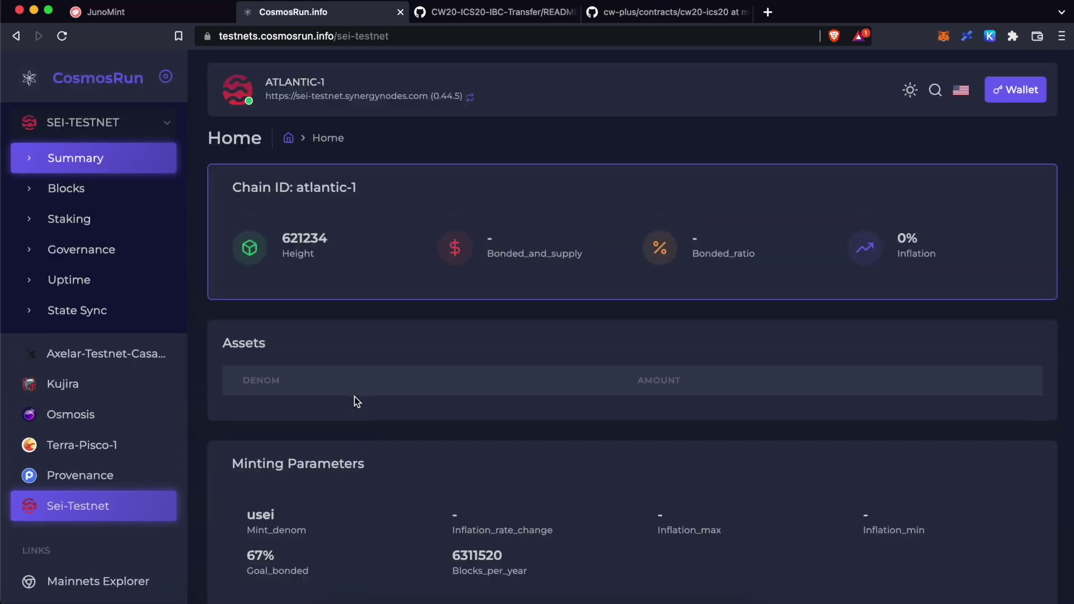
pyautogui.click(1028, 98)
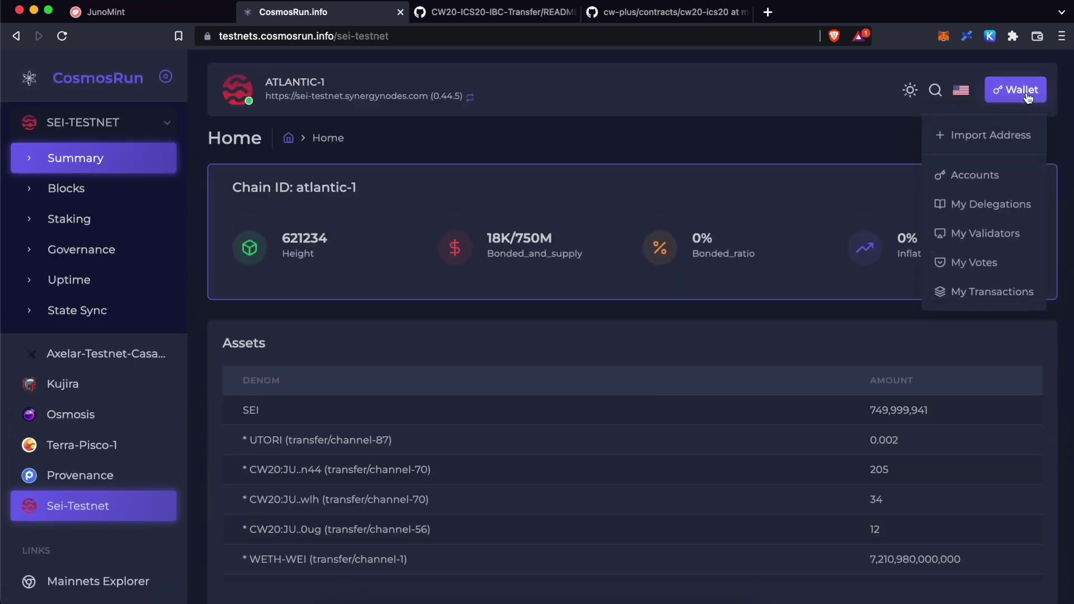
pyautogui.click(989, 135)
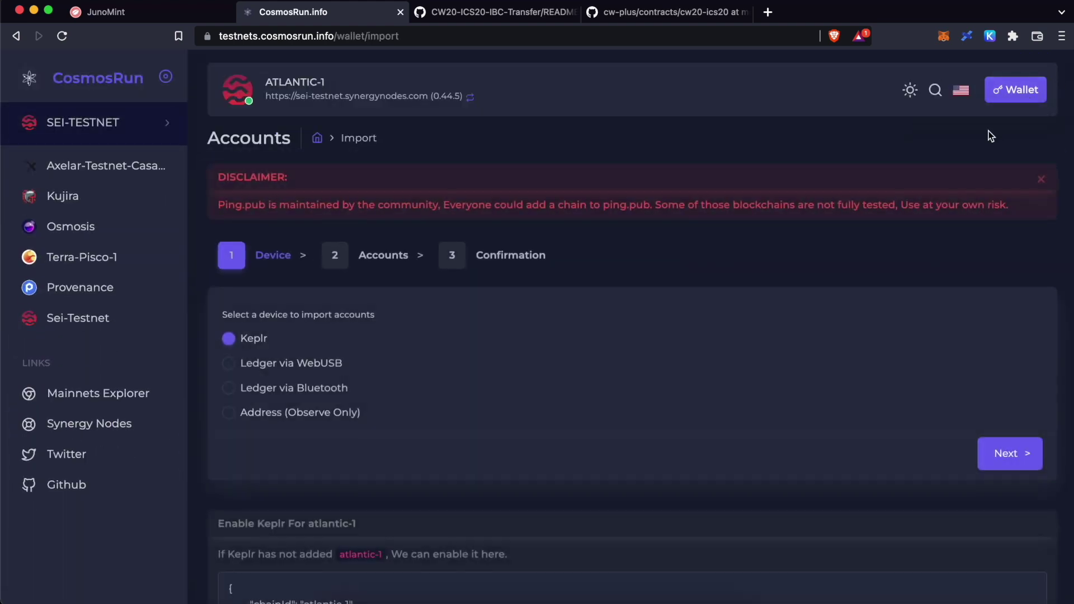
pyautogui.scroll(-5, 570, 201)
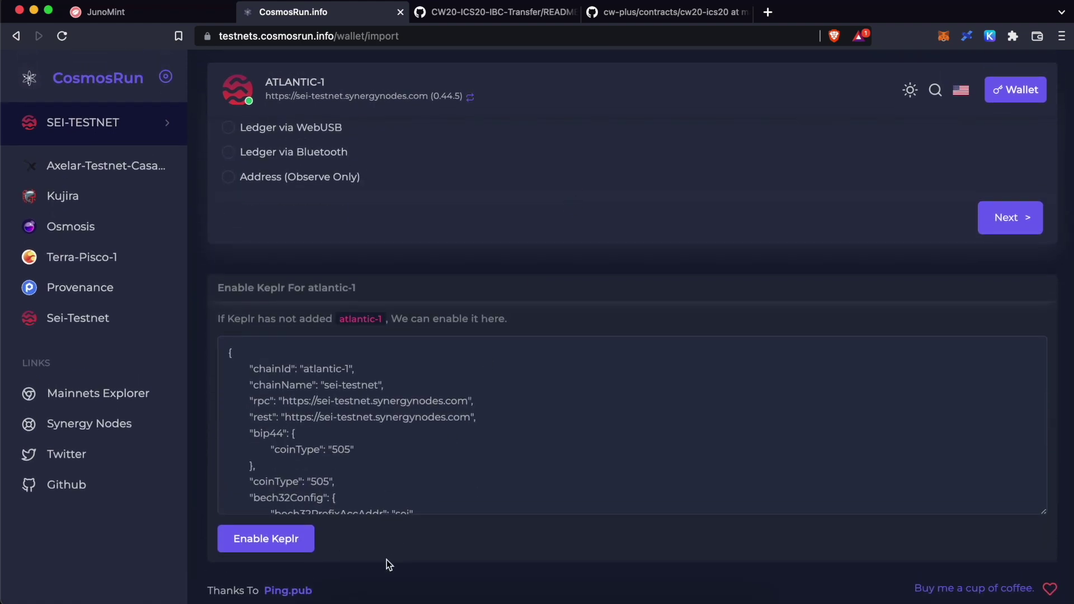
pyautogui.click(281, 544)
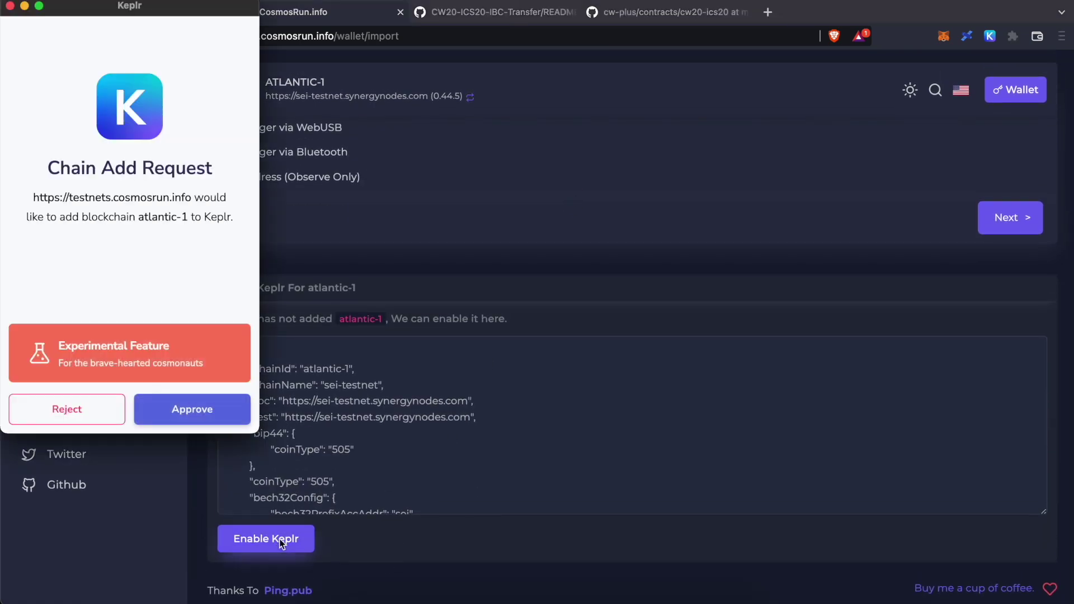
pyautogui.click(224, 409)
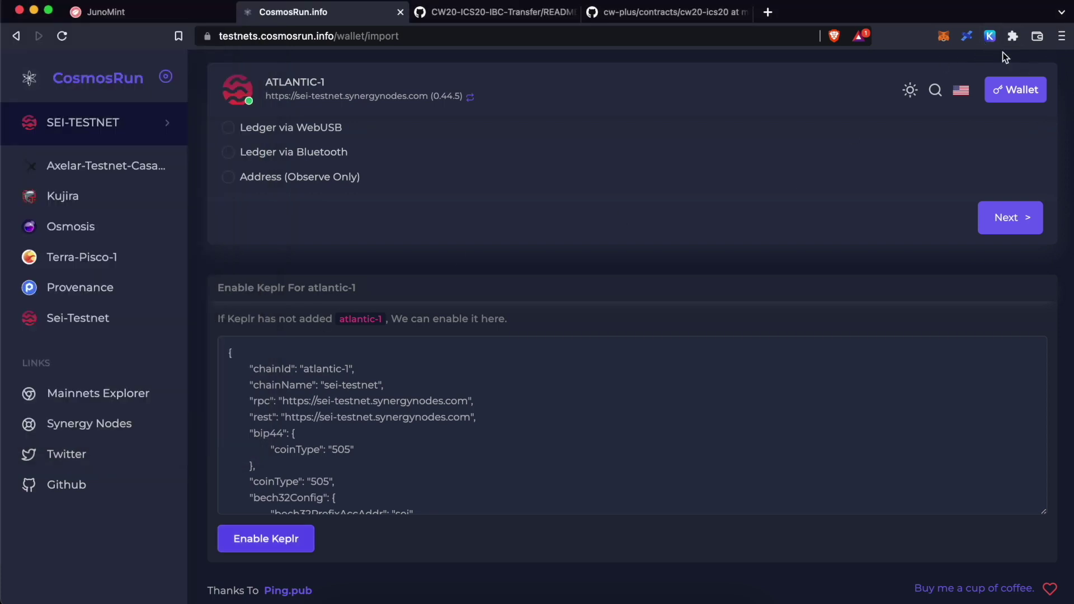
# Step: Switch Keplr to Juno Testnet (UNI) and return to JunoMint
pyautogui.click(990, 37)
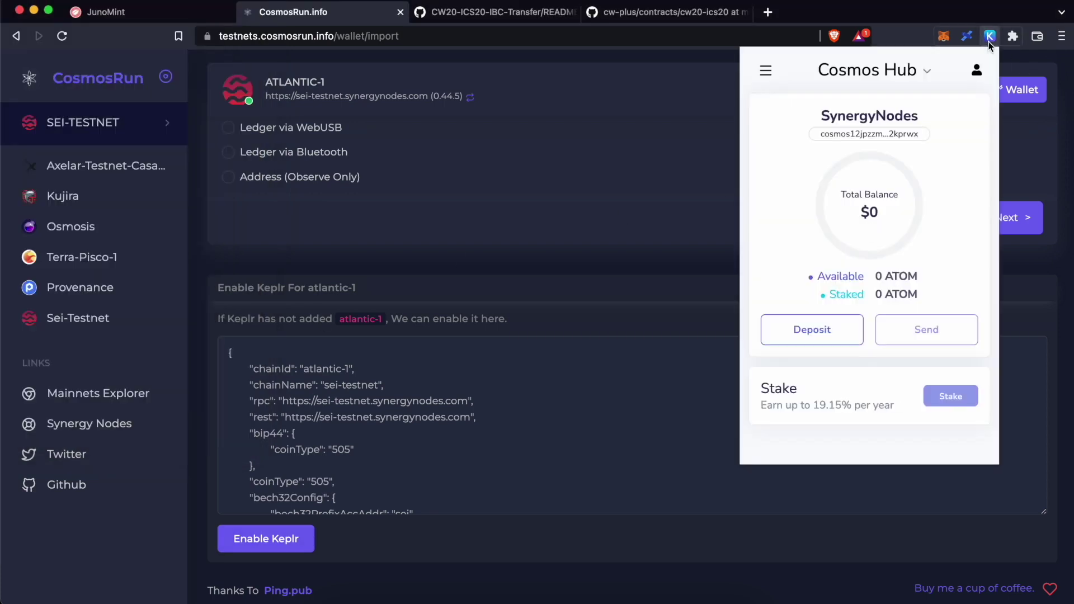
pyautogui.click(892, 76)
pyautogui.scroll(-10, 888, 162)
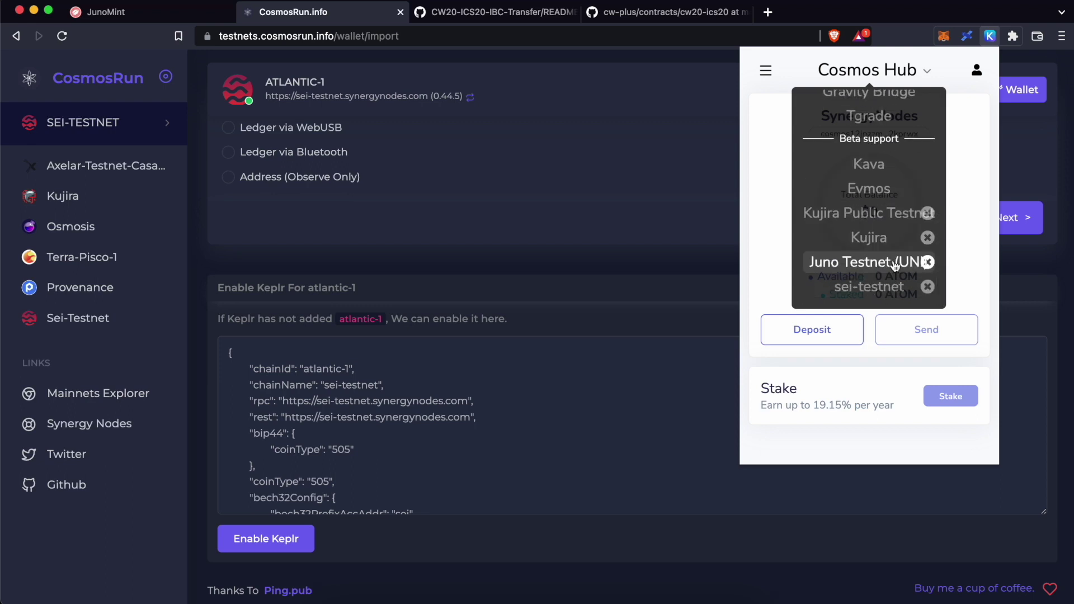
pyautogui.click(895, 265)
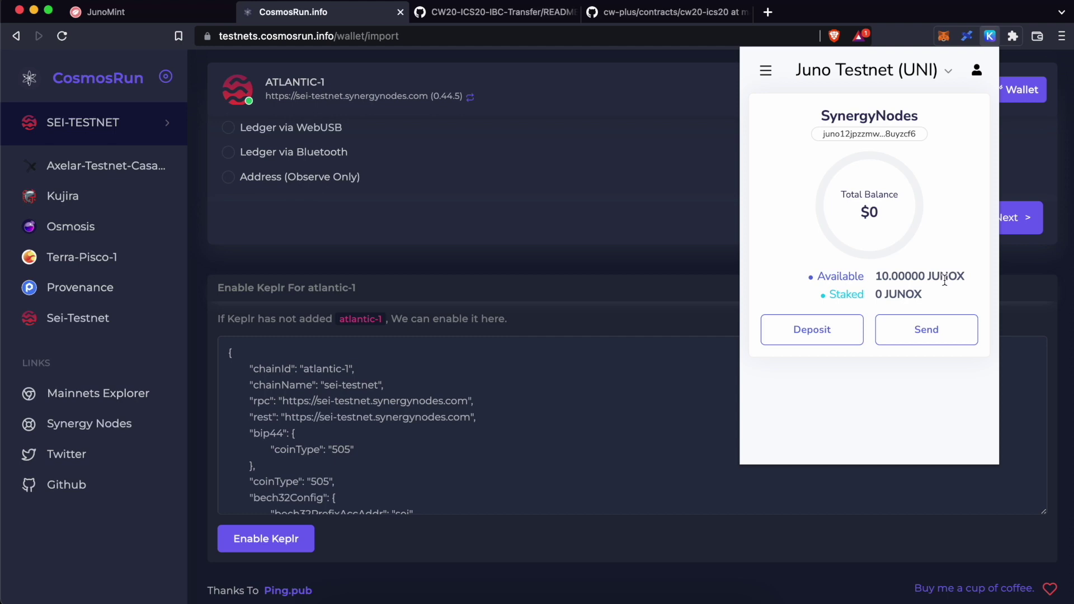
pyautogui.hotkey('ctrl', 'shift', 'Tab')
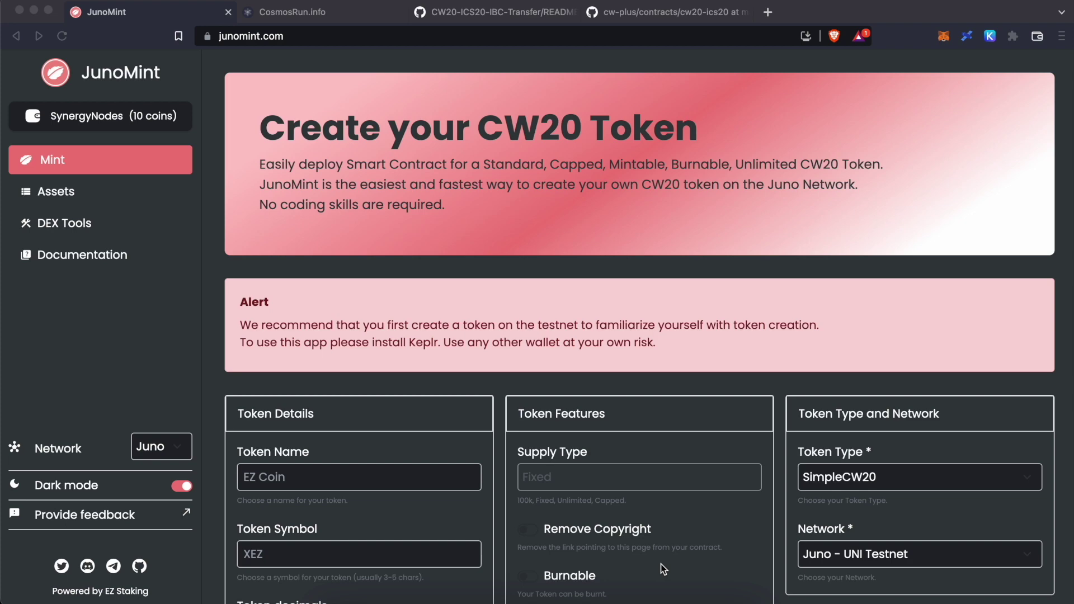
# Step: Enter token name 'Test Token' and symbol 'ZTX' and accept the terms agreement
pyautogui.click(358, 35)
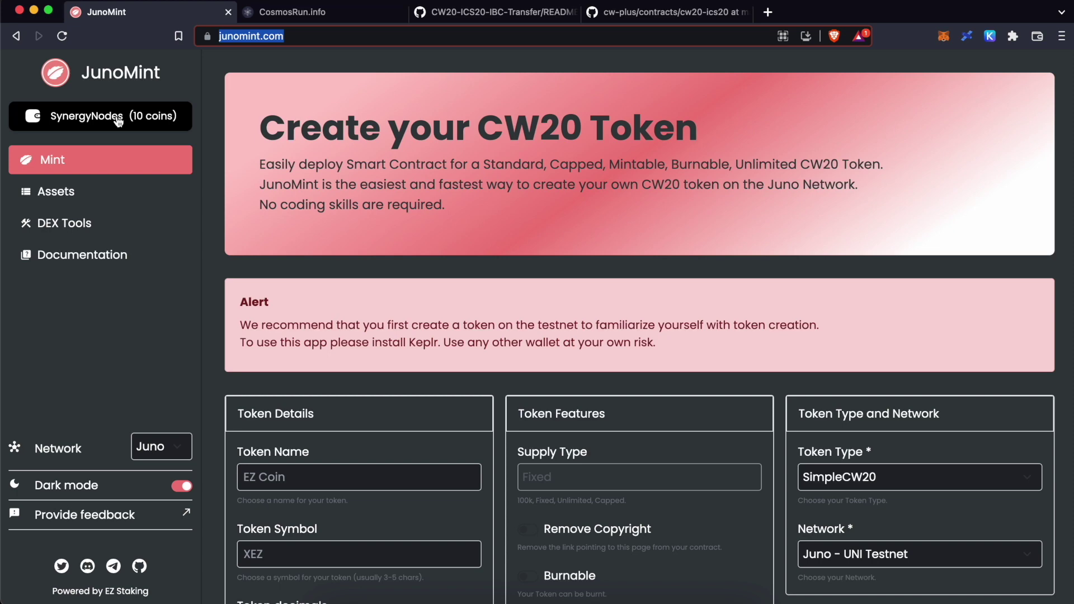
pyautogui.scroll(-5, 585, 169)
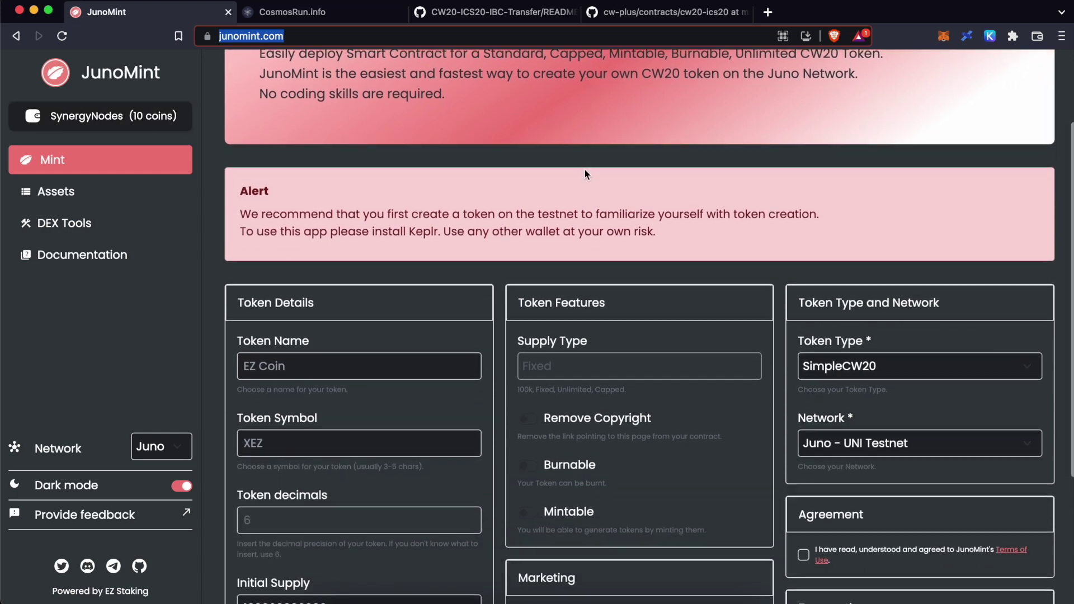
pyautogui.click(324, 235)
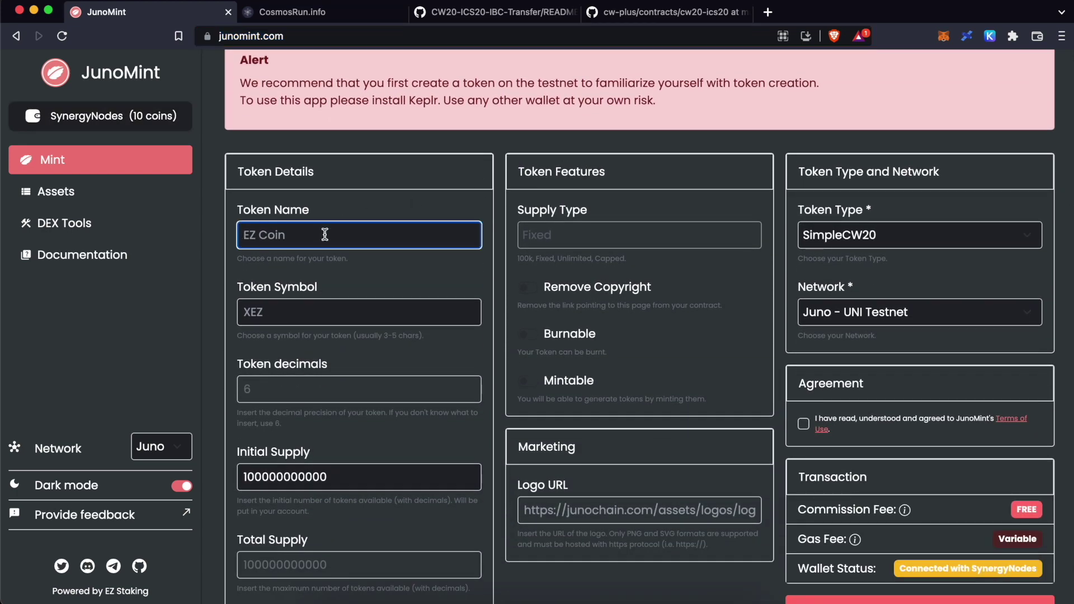
pyautogui.write('Test Token')
pyautogui.press('Tab')
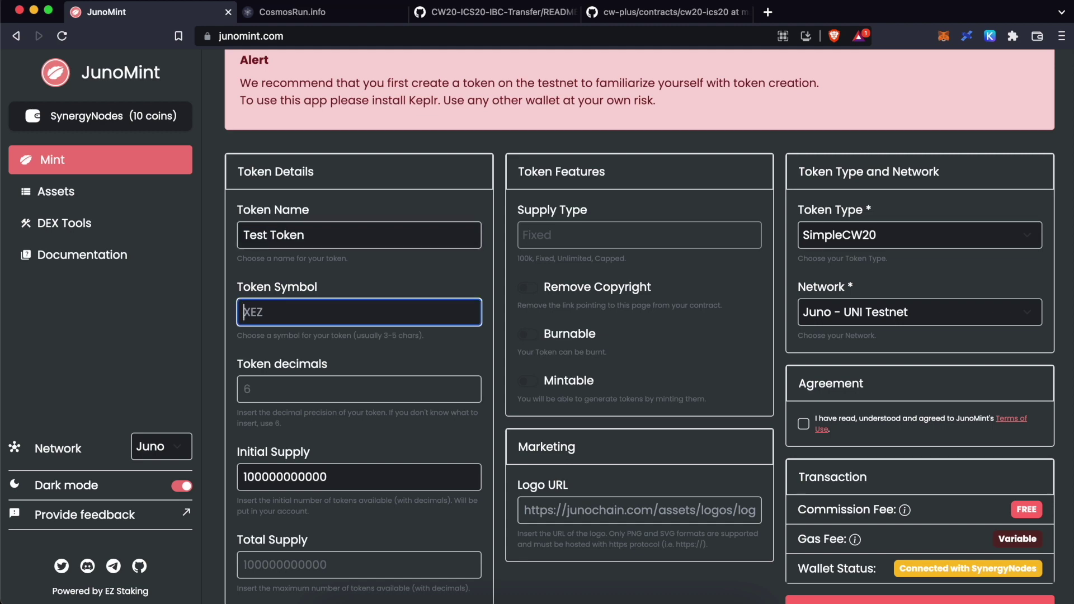
pyautogui.write('ZTX')
pyautogui.scroll(-2, 386, 402)
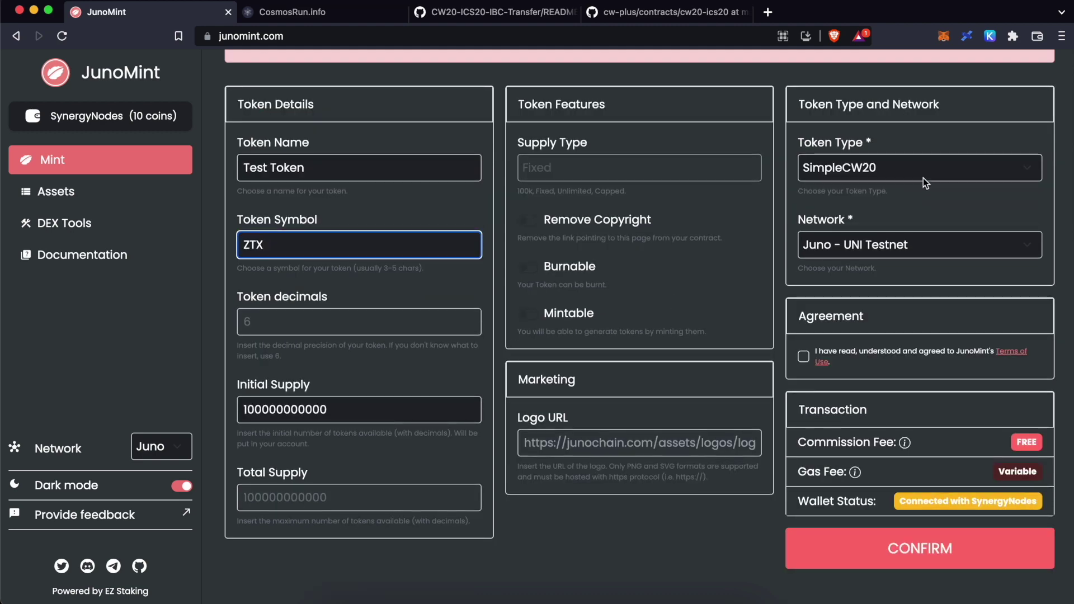
pyautogui.click(805, 356)
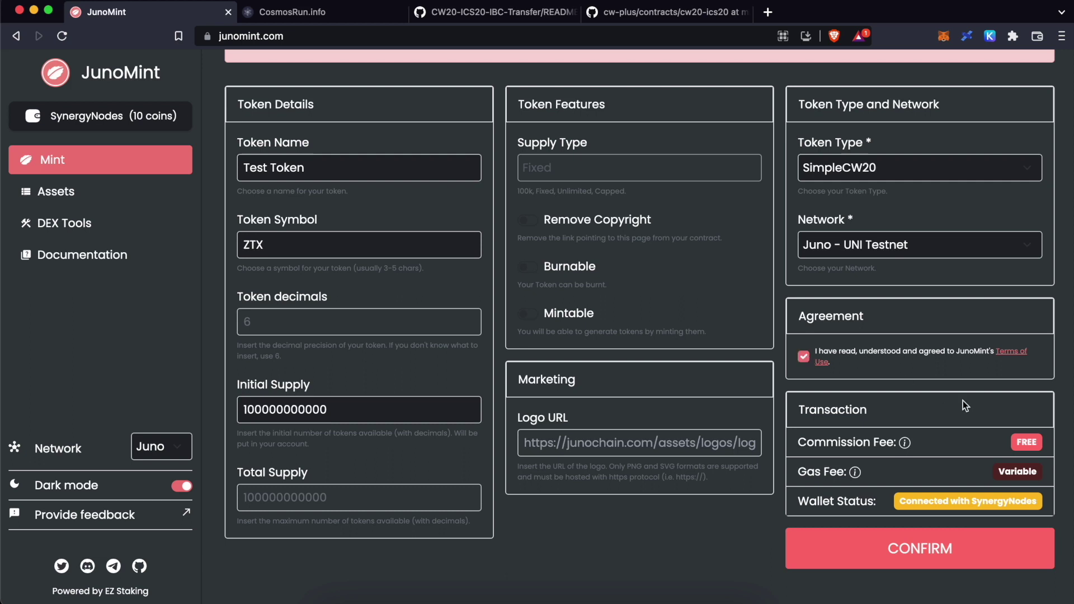
# Step: Create the ZTX token, approve it in Keplr, add it to the wallet, and open its contract
pyautogui.click(938, 548)
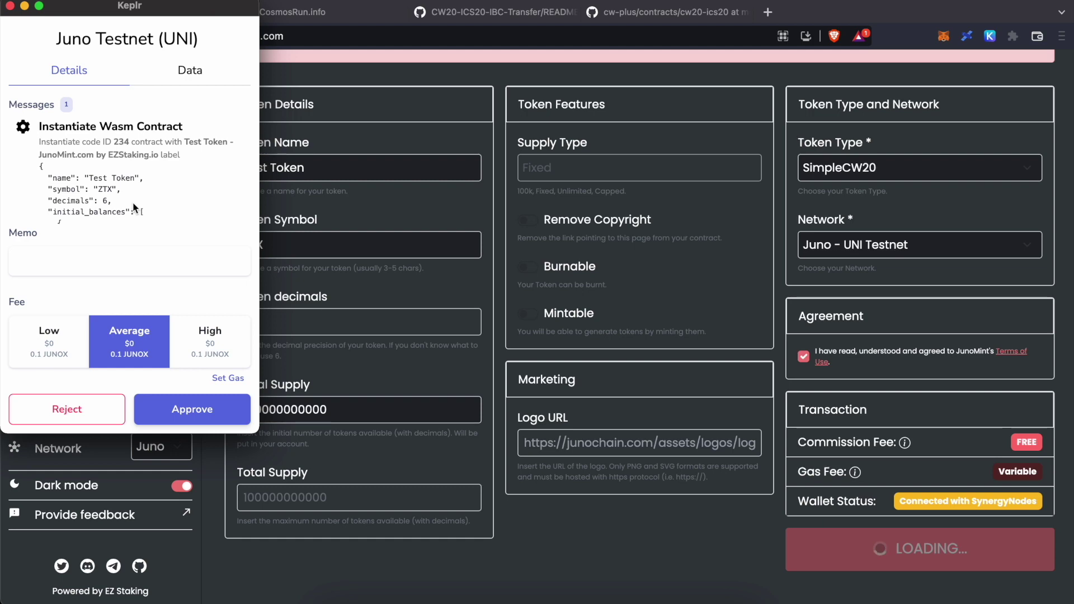
pyautogui.click(191, 412)
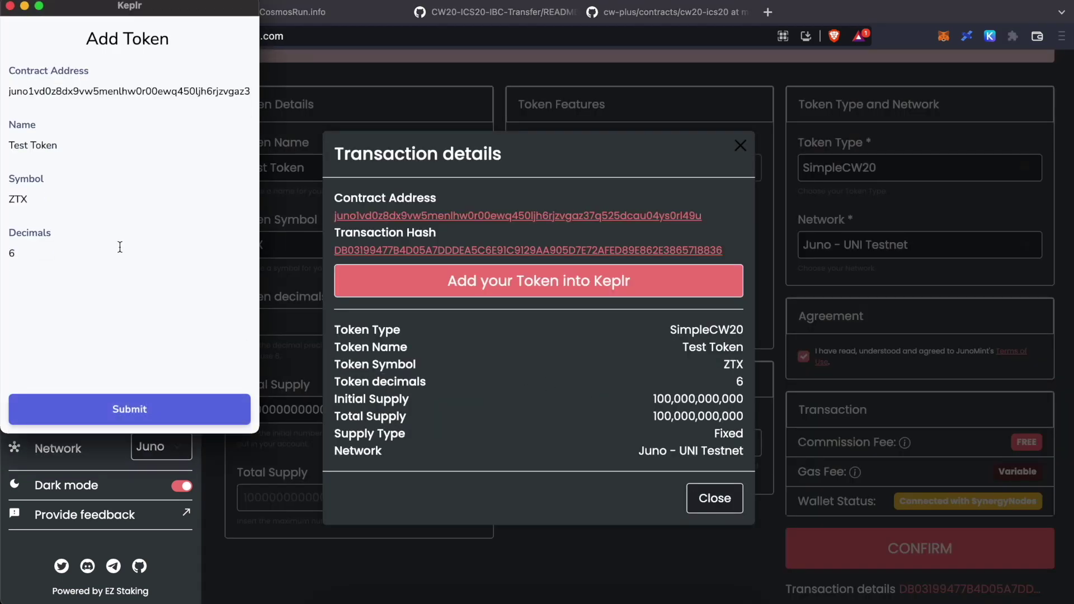
pyautogui.click(146, 410)
pyautogui.click(990, 36)
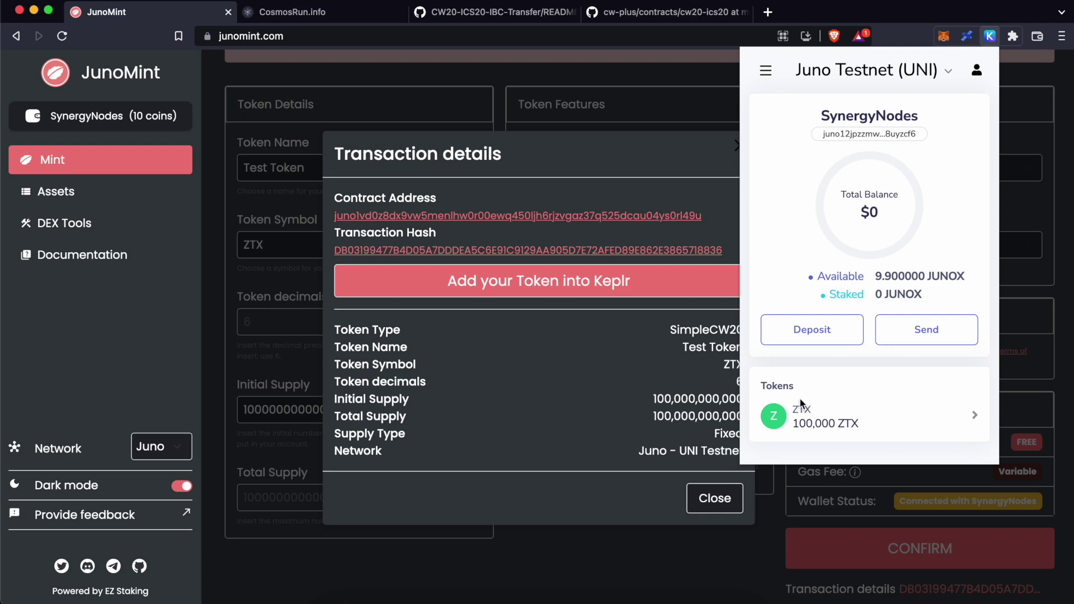
pyautogui.click(629, 365)
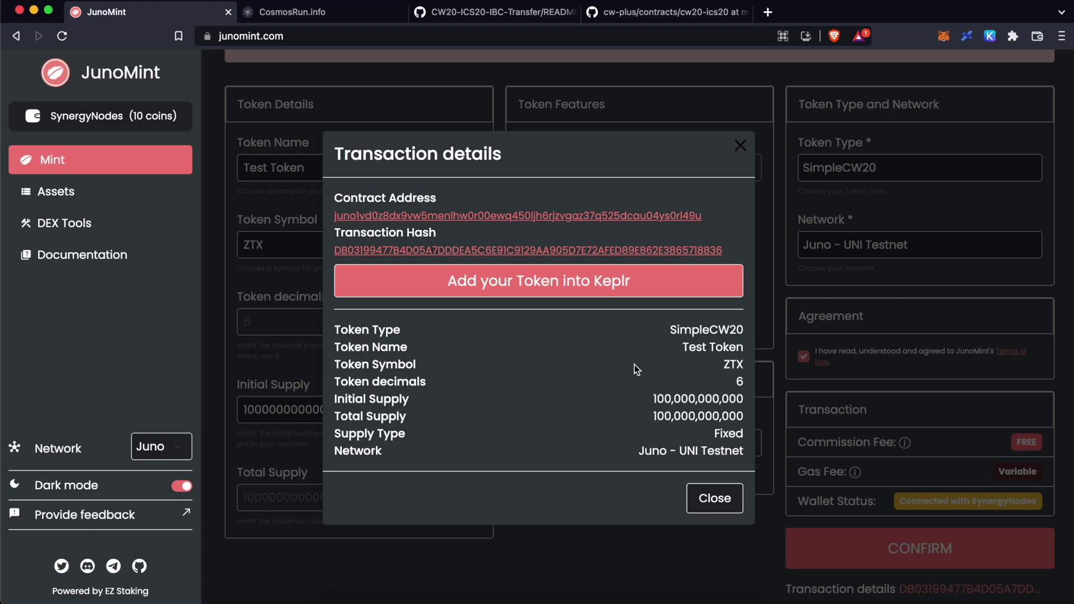
pyautogui.click(549, 217)
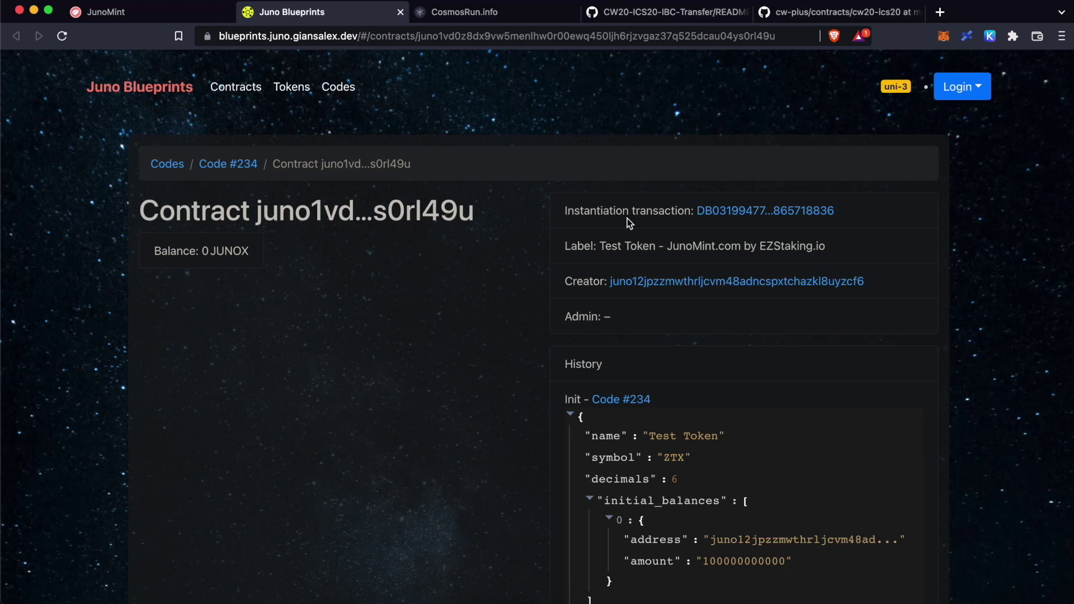
# Step: Copy the README's Juno Blueprints cw20-ics20 contract link and load it in a new tab
pyautogui.scroll(-5, 468, 310)
pyautogui.press('super+t')
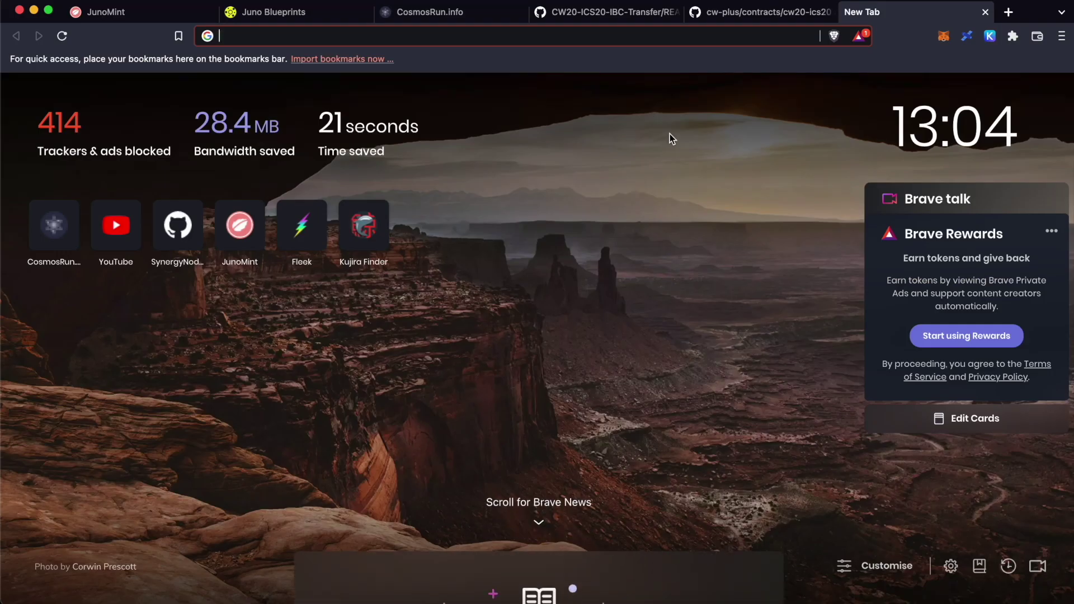
pyautogui.click(589, 19)
pyautogui.scroll(-10, 716, 301)
pyautogui.scroll(-4, 715, 296)
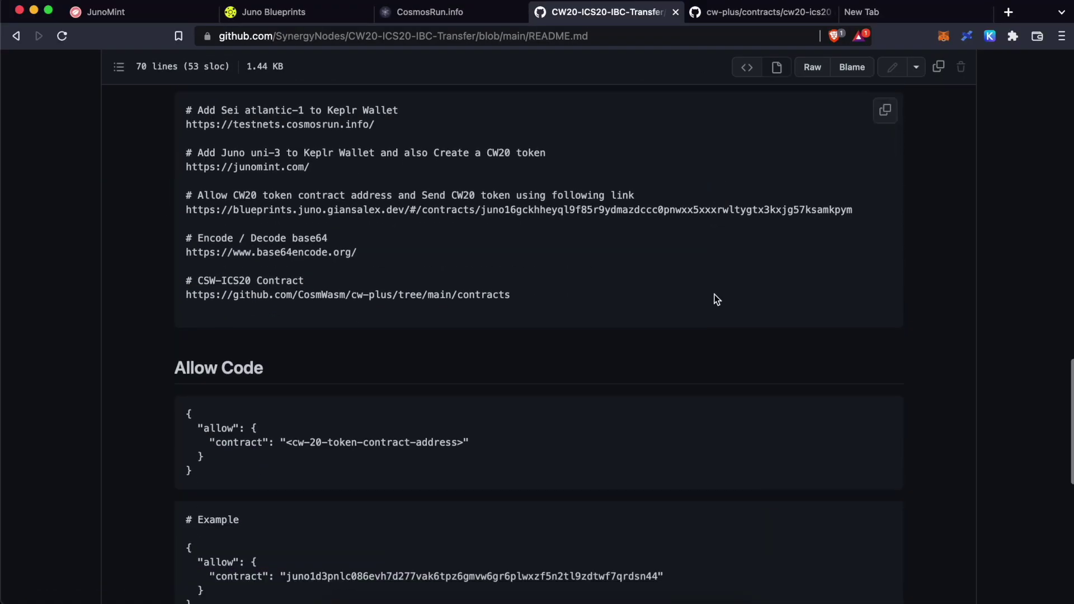
pyautogui.tripleClick(808, 257)
pyautogui.press('super+c')
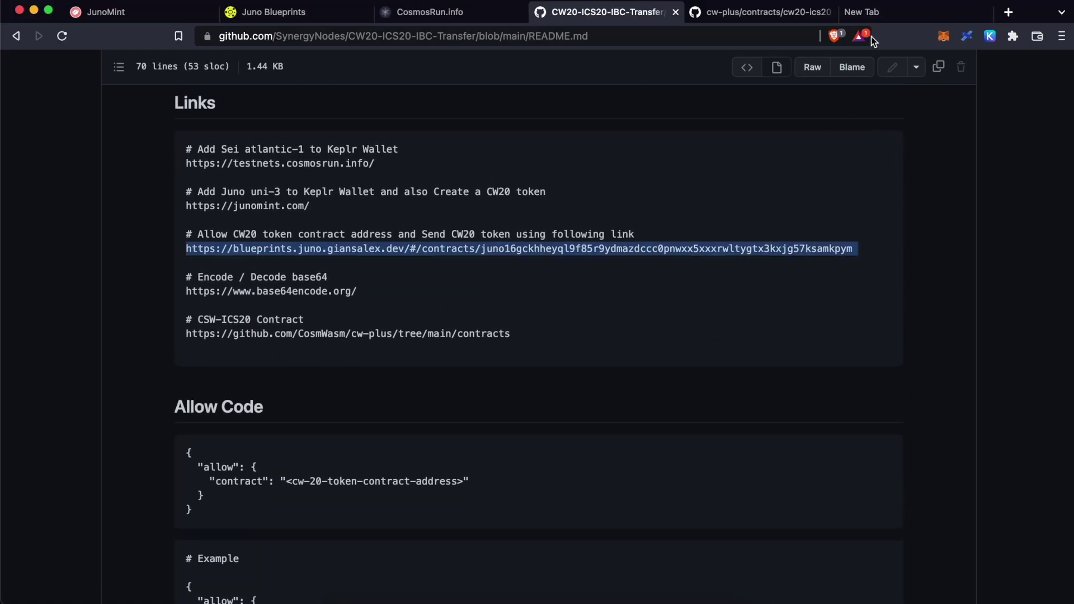
pyautogui.press('super+9')
pyautogui.press('super+v')
pyautogui.press('Return')
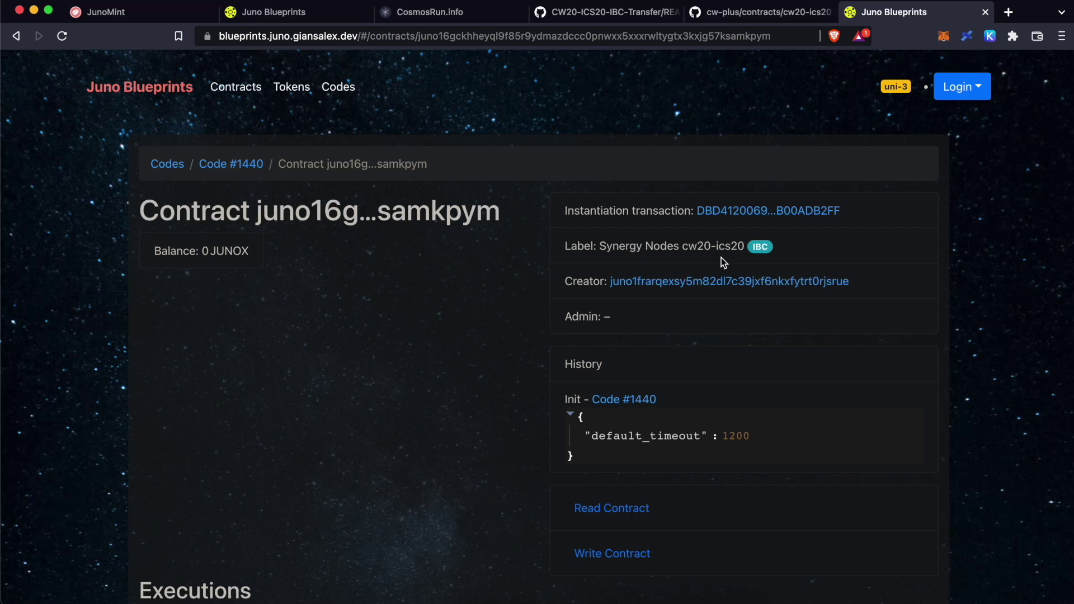
# Step: Log in to Juno Blueprints with the Keplr wallet and approve the connection
pyautogui.click(961, 87)
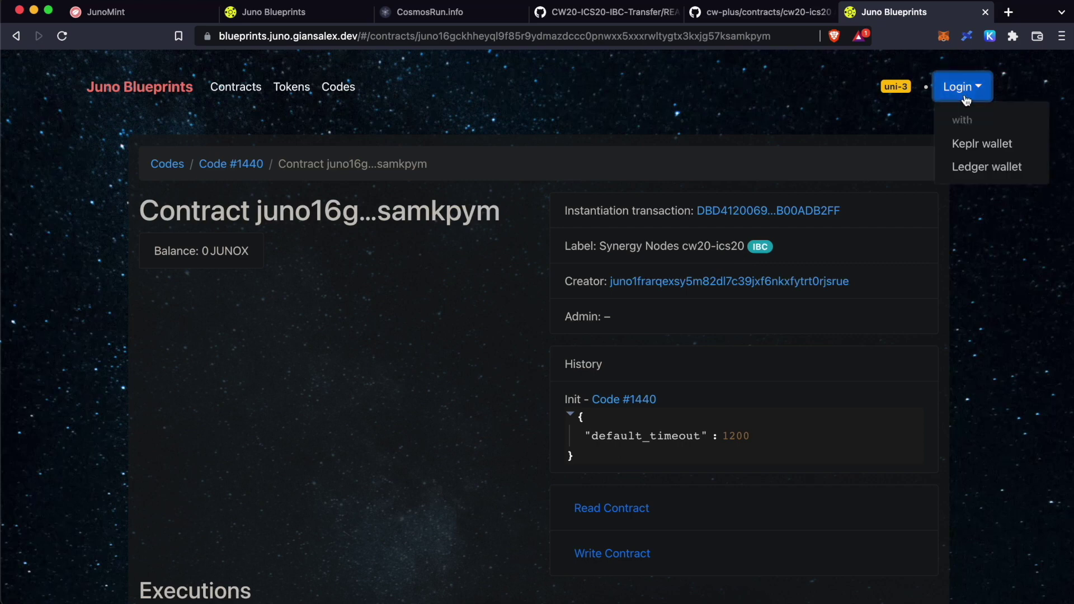
pyautogui.click(974, 148)
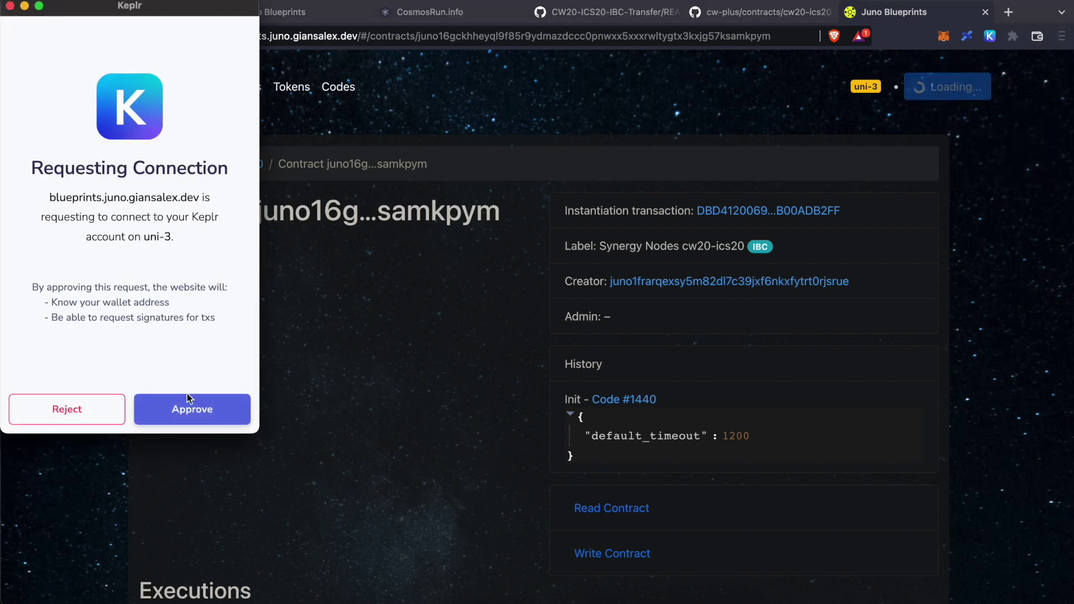
pyautogui.click(192, 417)
pyautogui.scroll(-1, 995, 188)
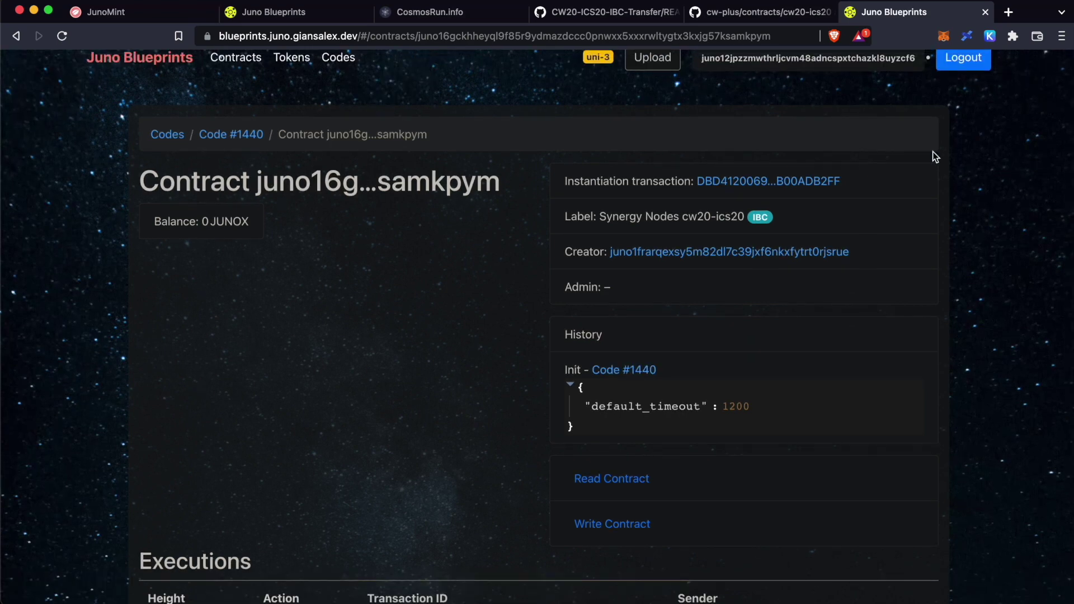
pyautogui.scroll(-1, 931, 152)
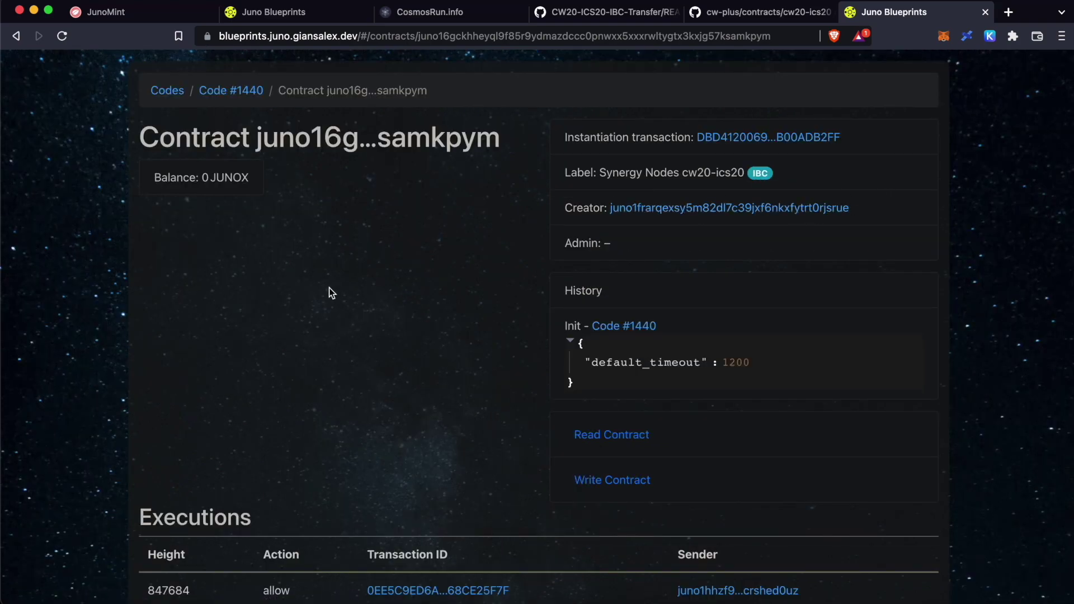
# Step: Select the Allow Code example JSON in the GitHub README
pyautogui.press('super+4')
pyautogui.scroll(-15, 591, 233)
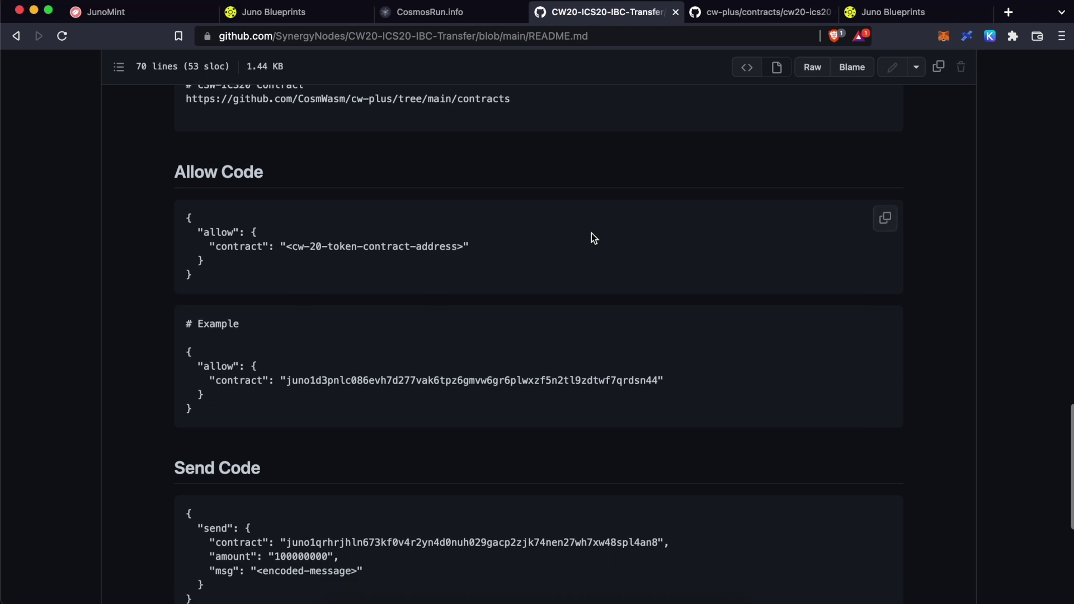
pyautogui.moveTo(186, 351); pyautogui.dragTo(233, 406)
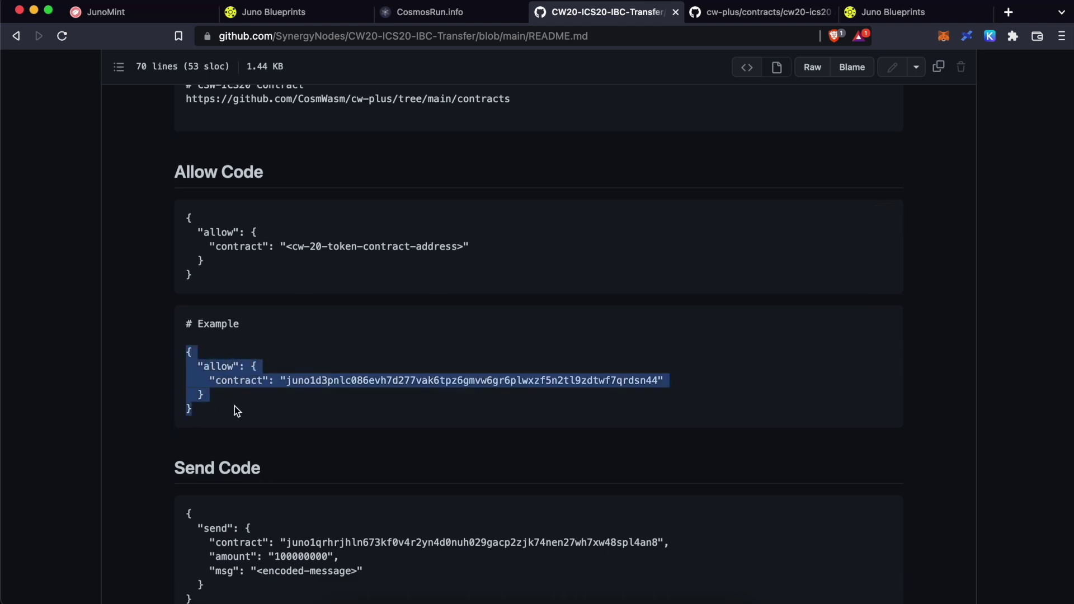
# Step: Replace the cw20-ics20 contract's execute message with the pasted allow example
pyautogui.press('super+6')
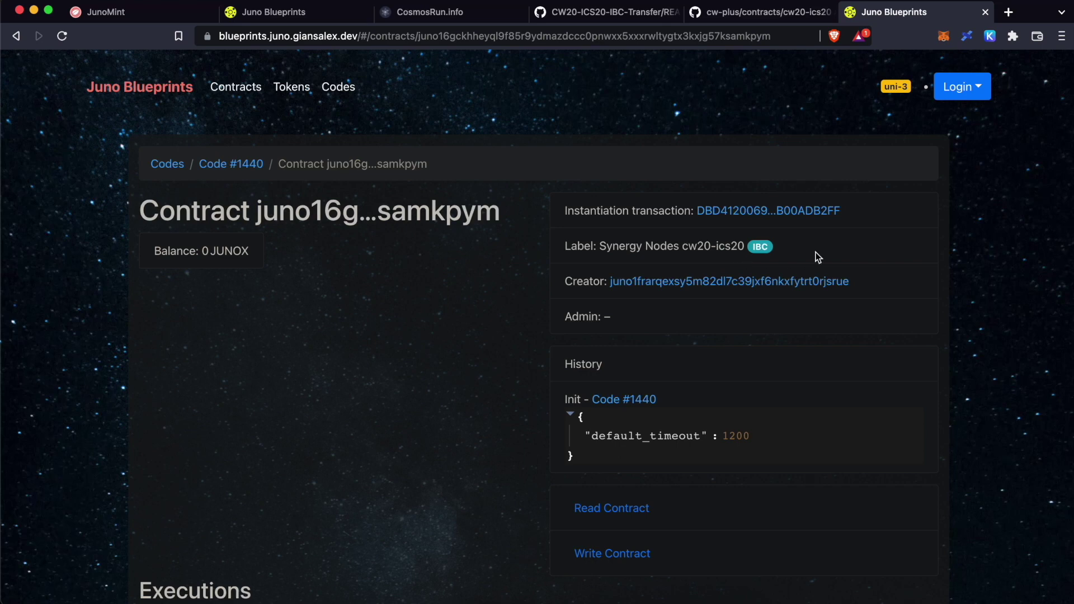
pyautogui.scroll(-3, 933, 235)
pyautogui.scroll(-1, 933, 237)
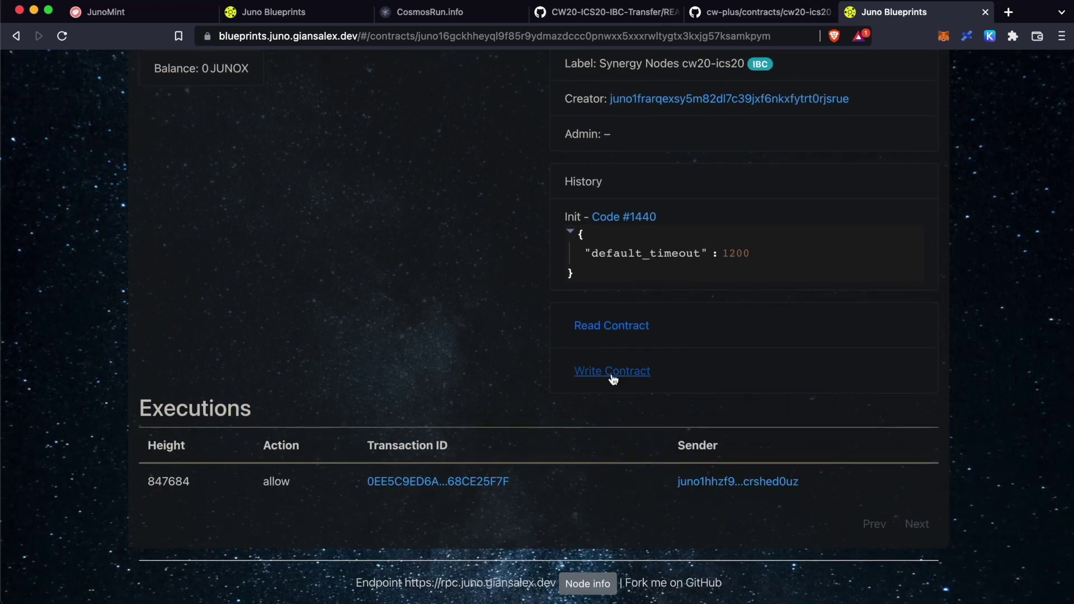
pyautogui.click(613, 373)
pyautogui.click(806, 512)
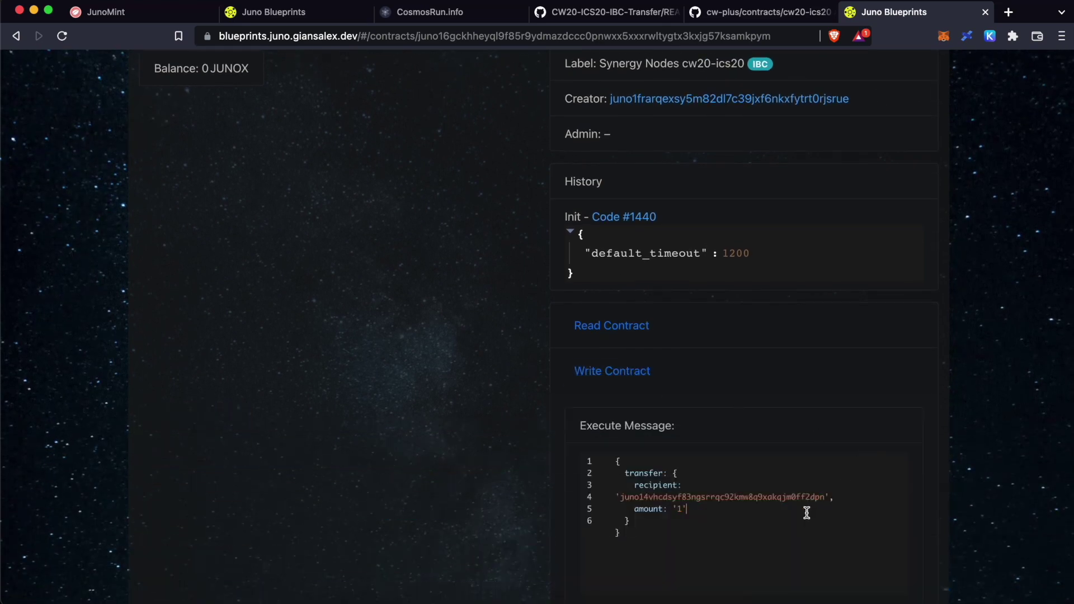
pyautogui.scroll(-1, 807, 512)
pyautogui.press('super+a')
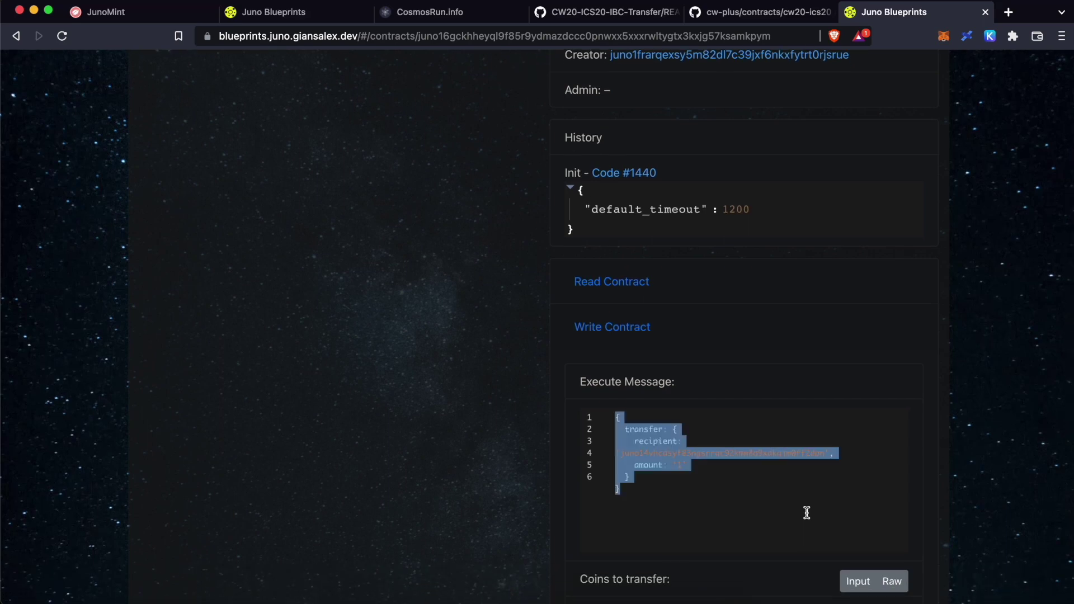
pyautogui.press('super+v')
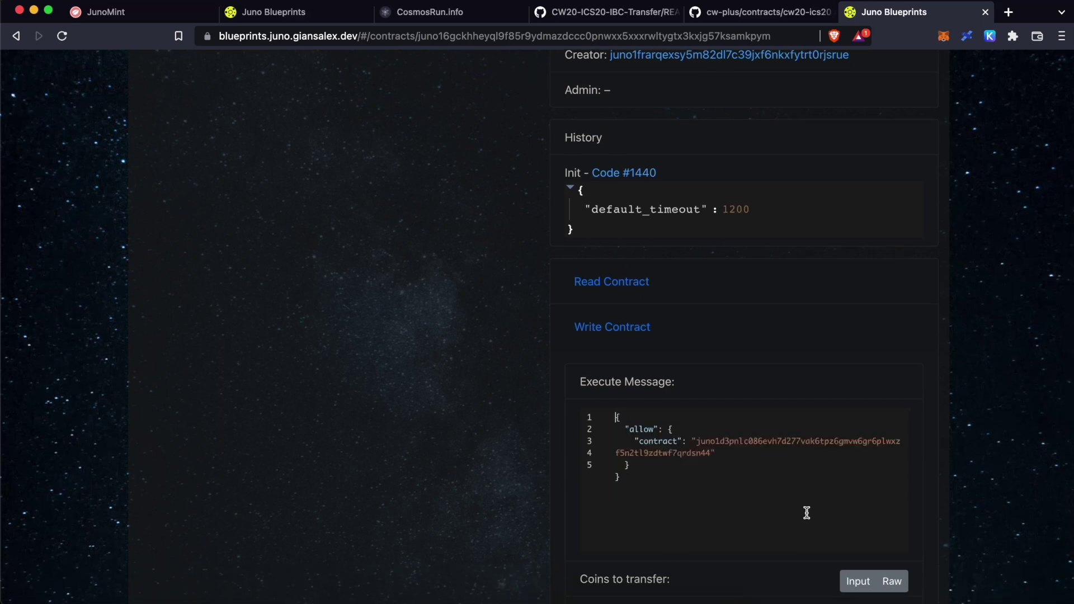
# Step: Swap the example contract address for the Test Token contract address
pyautogui.doubleClick(739, 442)
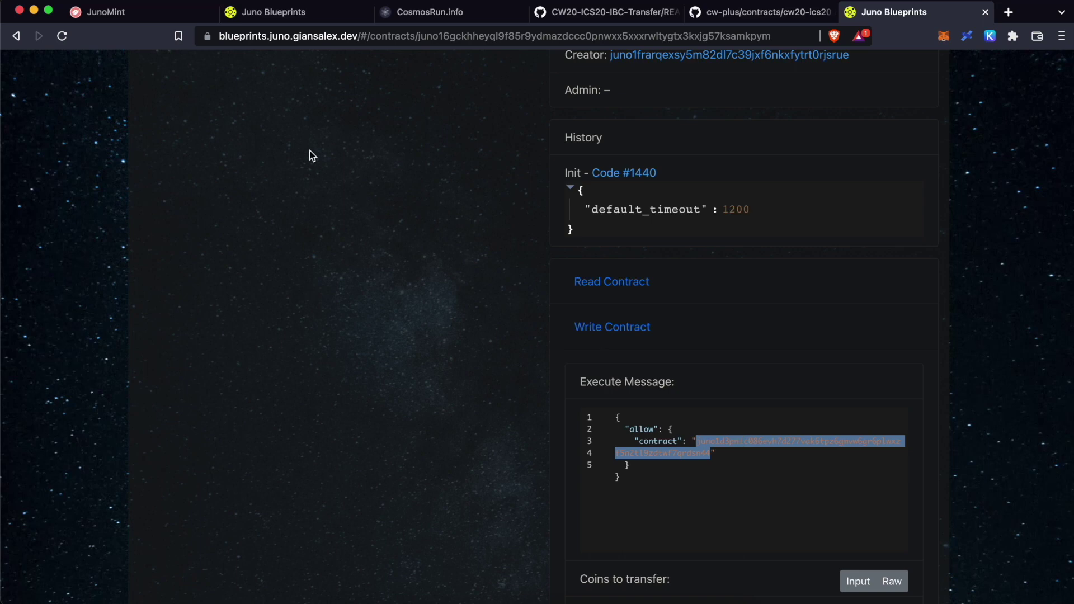
pyautogui.press('super+2')
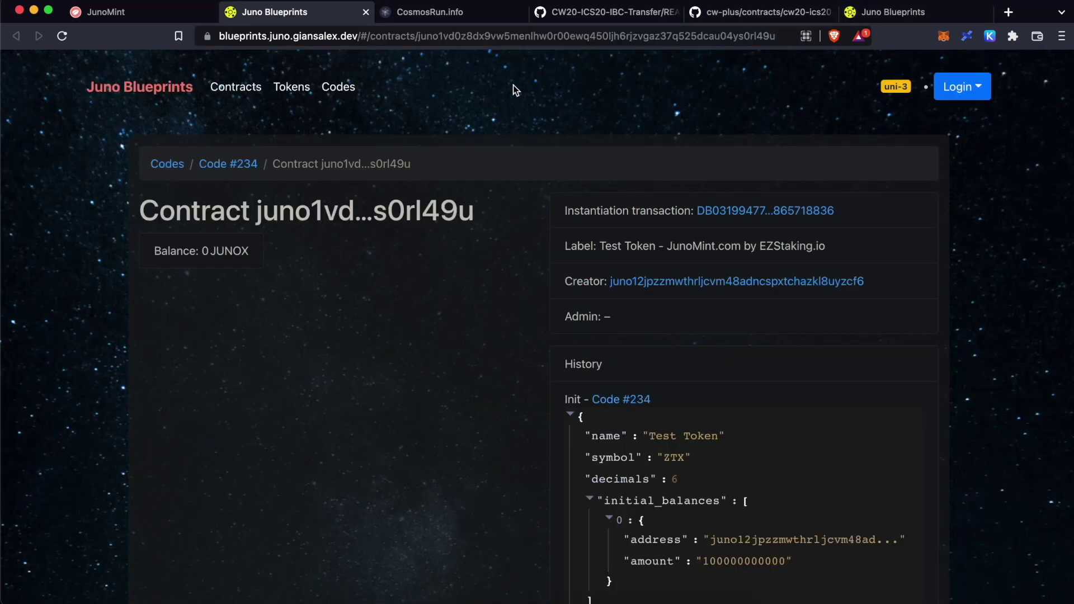
pyautogui.doubleClick(510, 36)
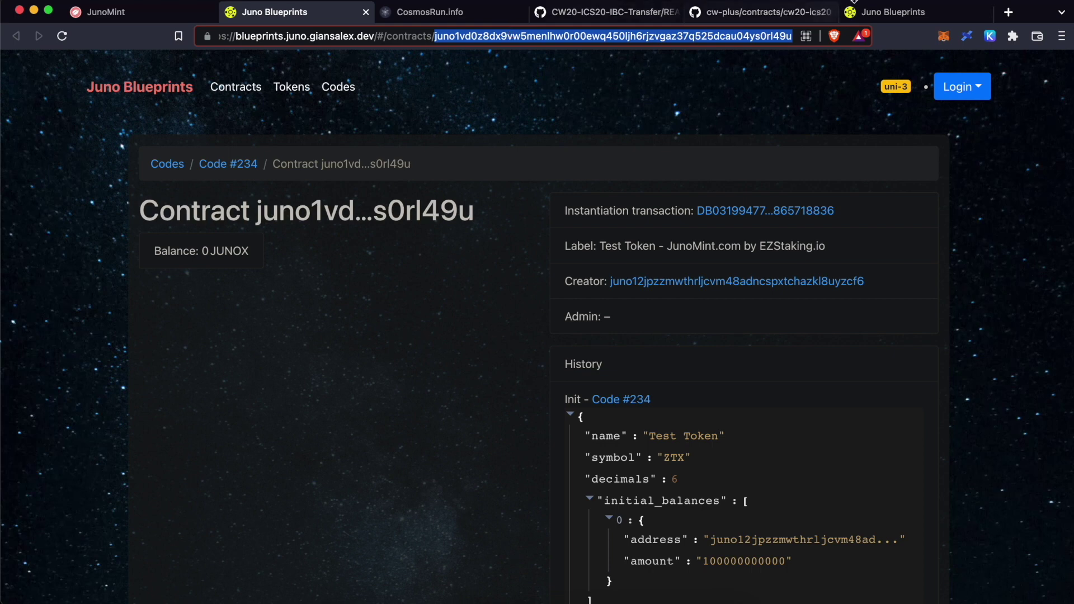
pyautogui.click(887, 12)
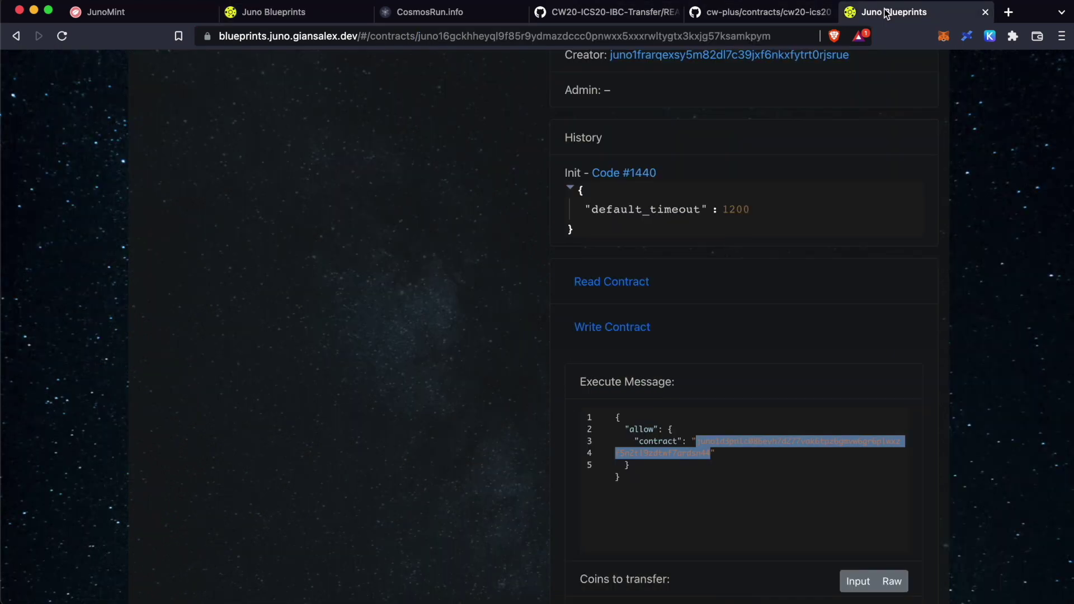
pyautogui.click(757, 464)
pyautogui.doubleClick(744, 441)
pyautogui.write('juno1vd0z8kx9vw5menlhw0r00ewq450ljh6rjzvgaz37q525dcau04ys0rl49u')
pyautogui.scroll(-5, 973, 139)
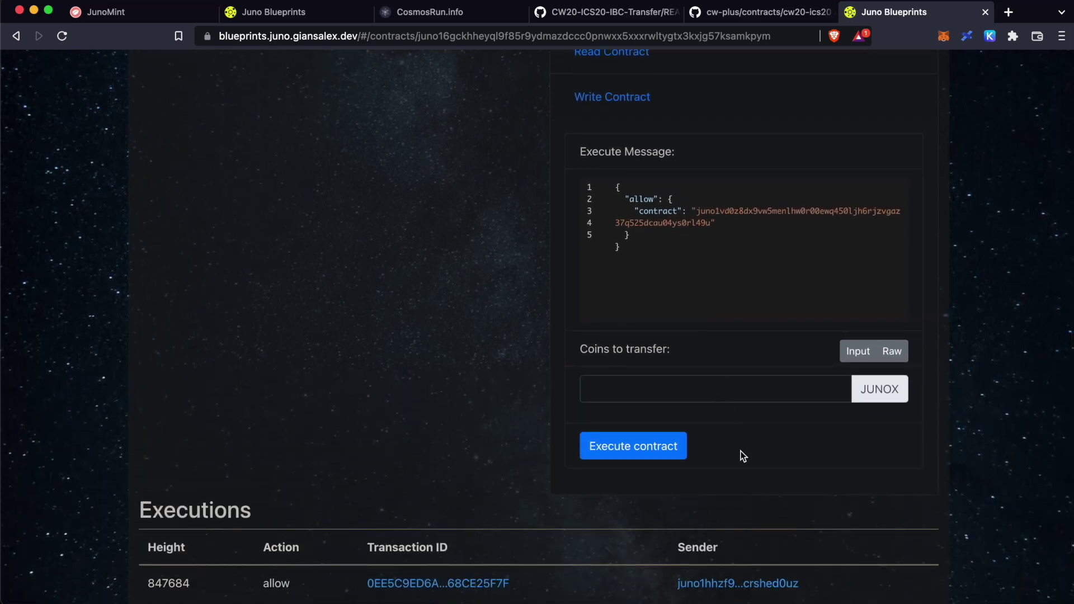
# Step: Execute the allow message on the cw20-ics20 contract, approving it in Keplr
pyautogui.click(657, 450)
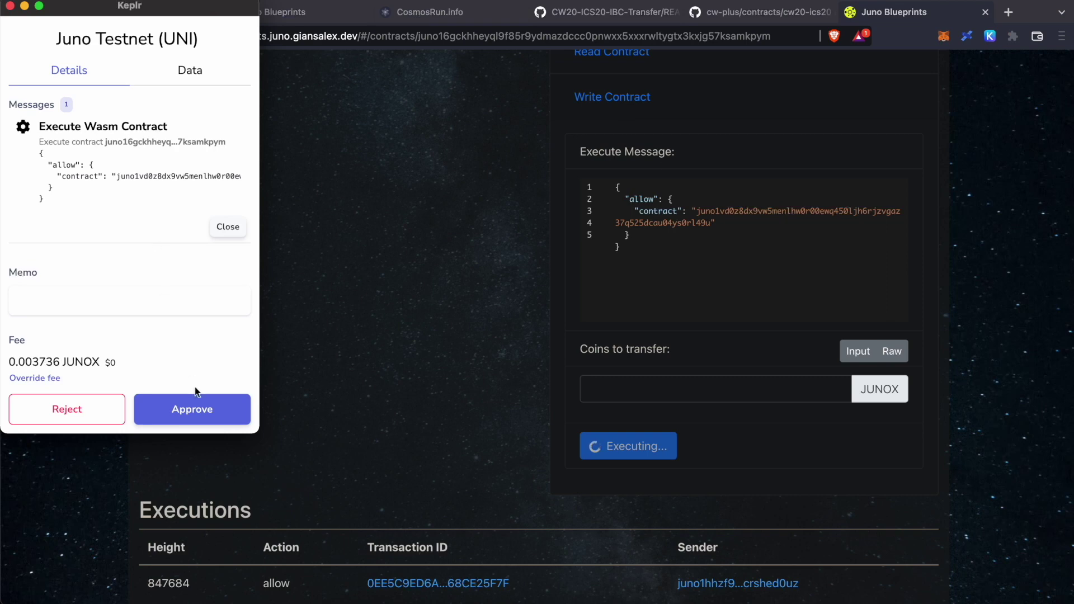
pyautogui.click(199, 419)
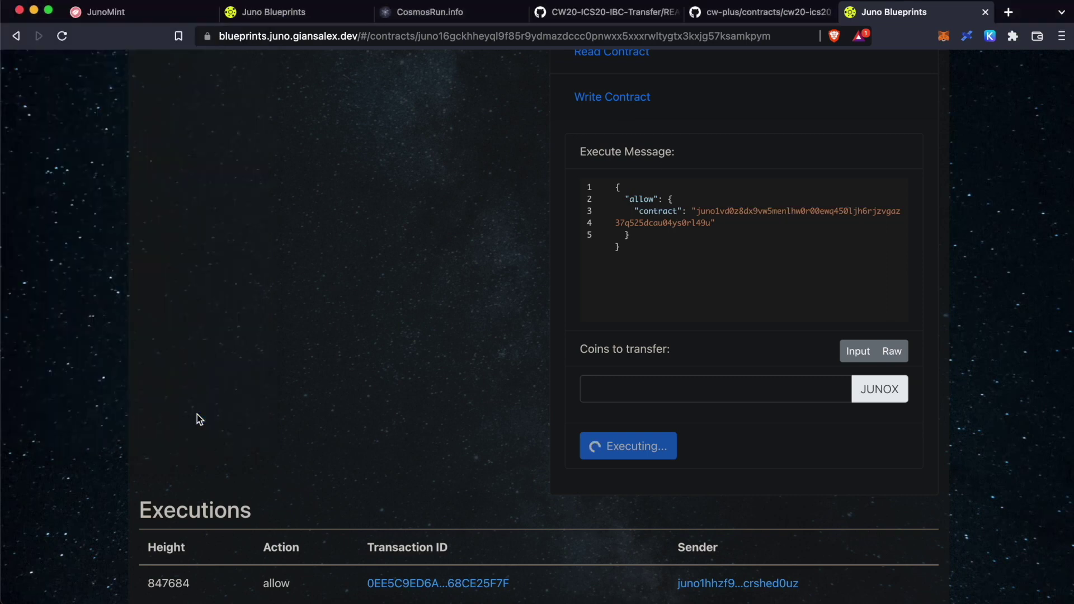
pyautogui.scroll(-1, 1026, 321)
pyautogui.scroll(-6, 1027, 320)
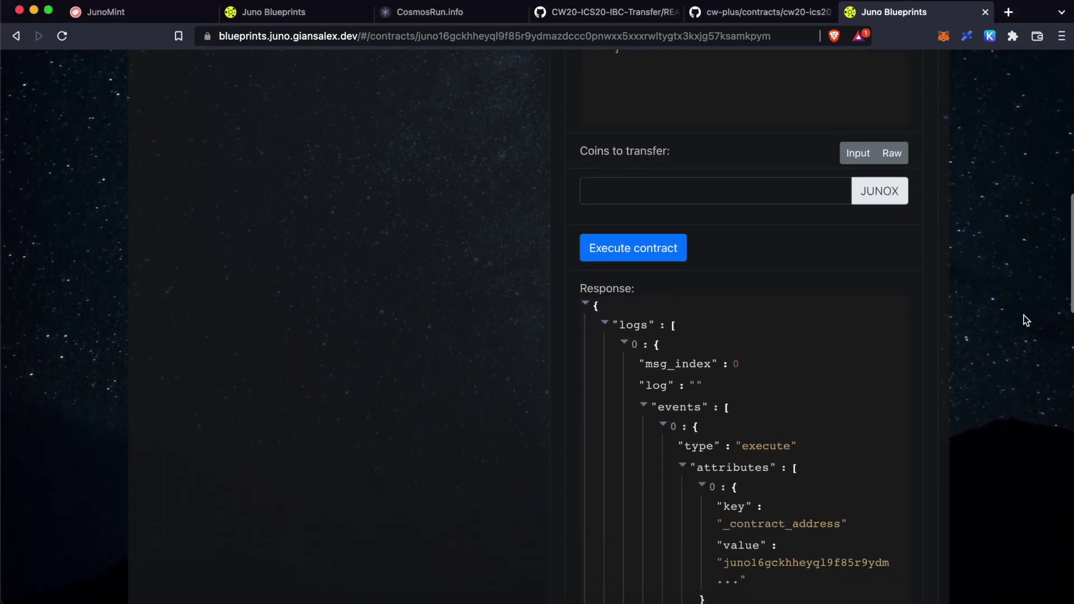
pyautogui.scroll(2, 1026, 320)
pyautogui.scroll(-15, 1026, 321)
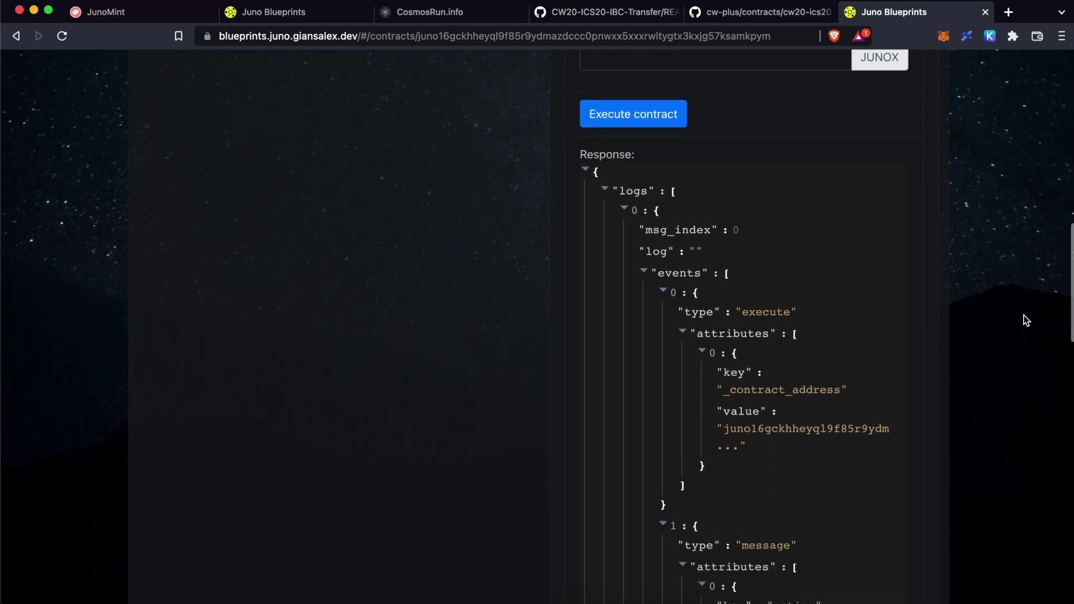
# Step: Look over the Test Token and cw20-ics20 contract tabs, then return to the GitHub README
pyautogui.press('super+2')
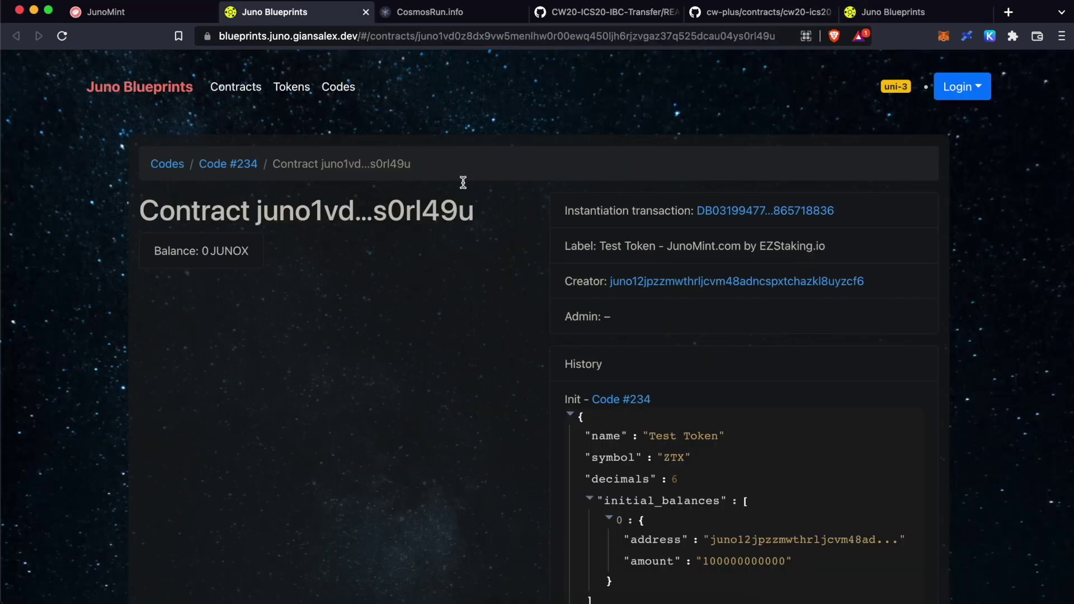
pyautogui.click(880, 19)
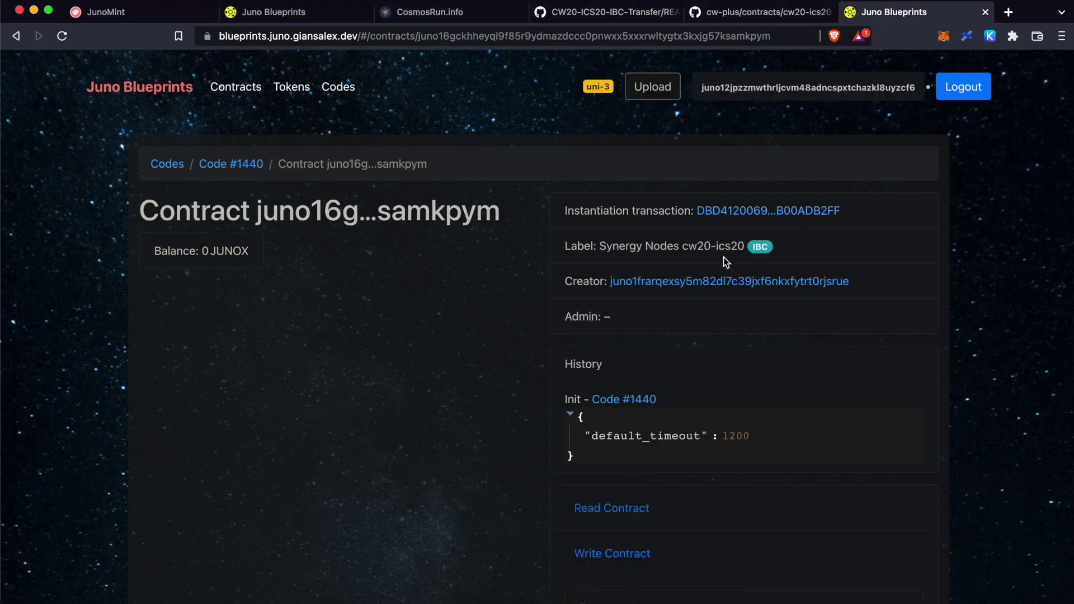
pyautogui.press('super+2')
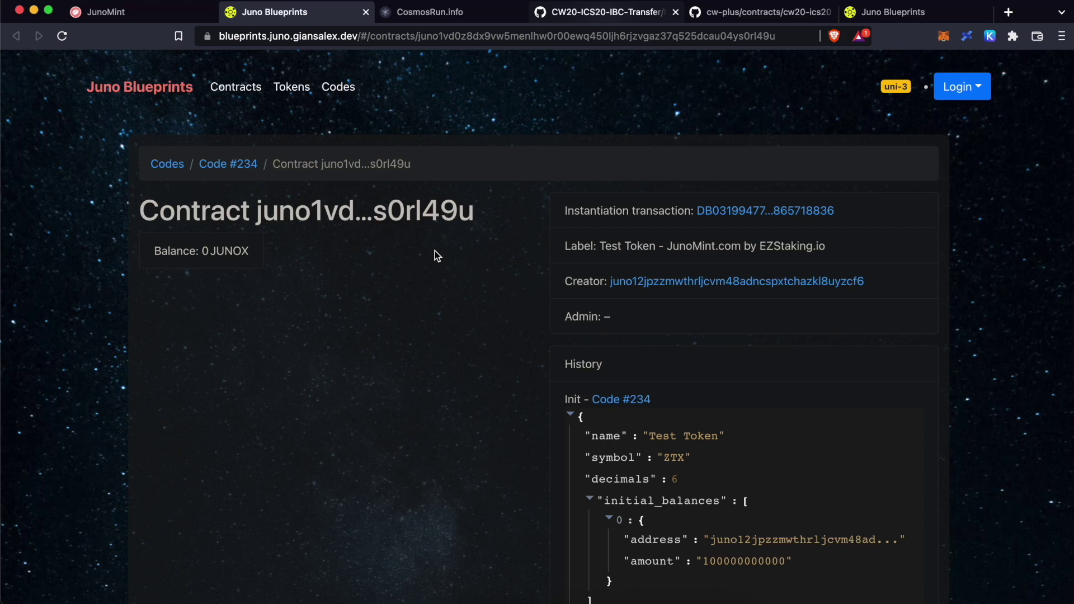
pyautogui.press('super+4')
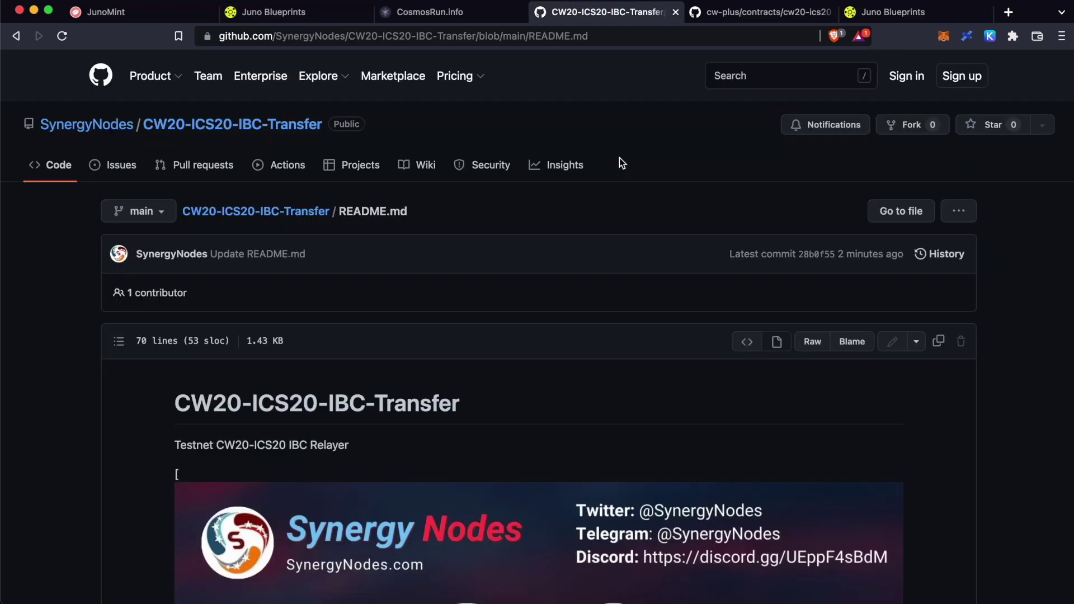
# Step: Open the README's base64encode.org link in a new tab
pyautogui.scroll(-20, 619, 158)
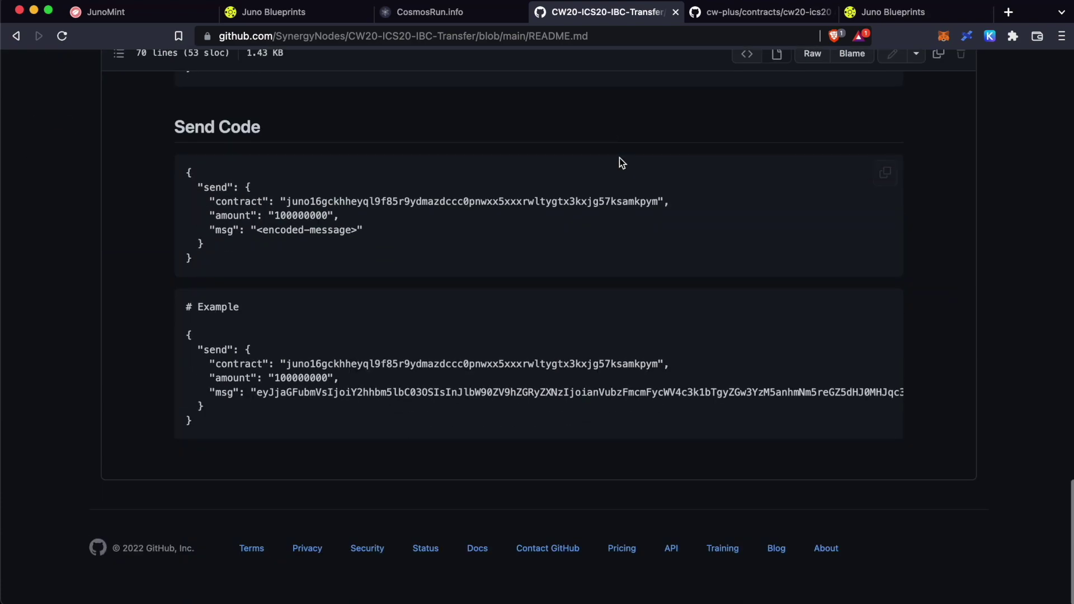
pyautogui.moveTo(256, 408); pyautogui.dragTo(749, 407)
pyautogui.hscroll(2, 772, 407)
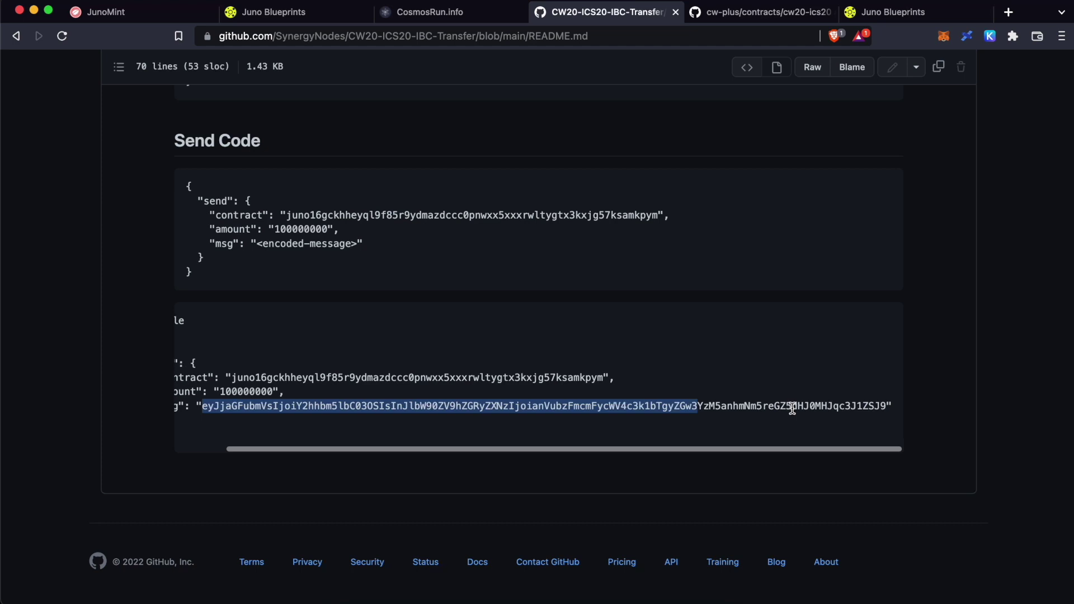
pyautogui.hscroll(-2, 601, 401)
pyautogui.click(216, 364)
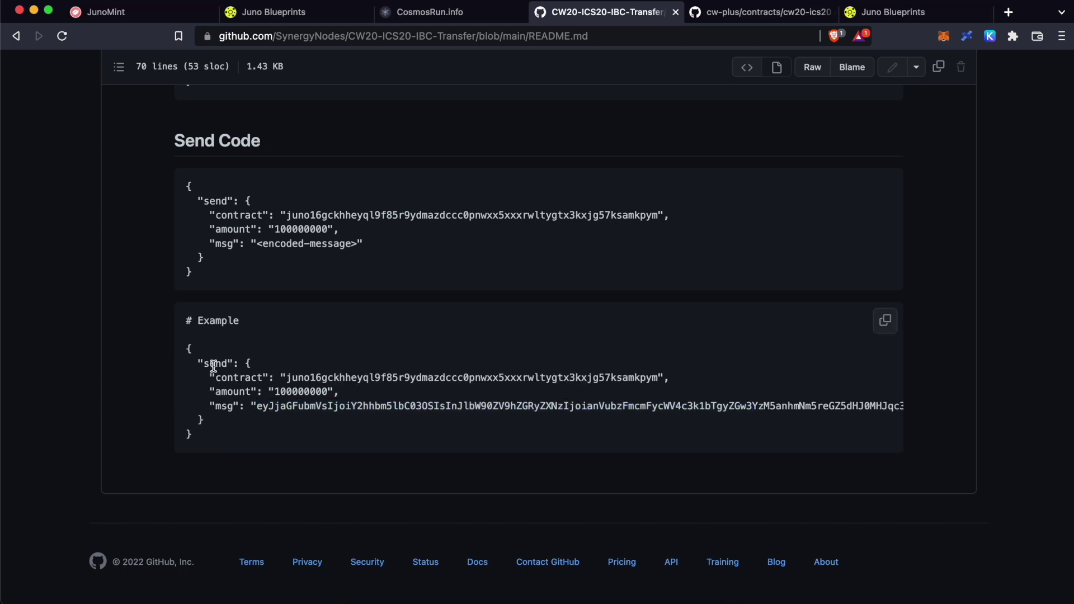
pyautogui.scroll(12, 422, 321)
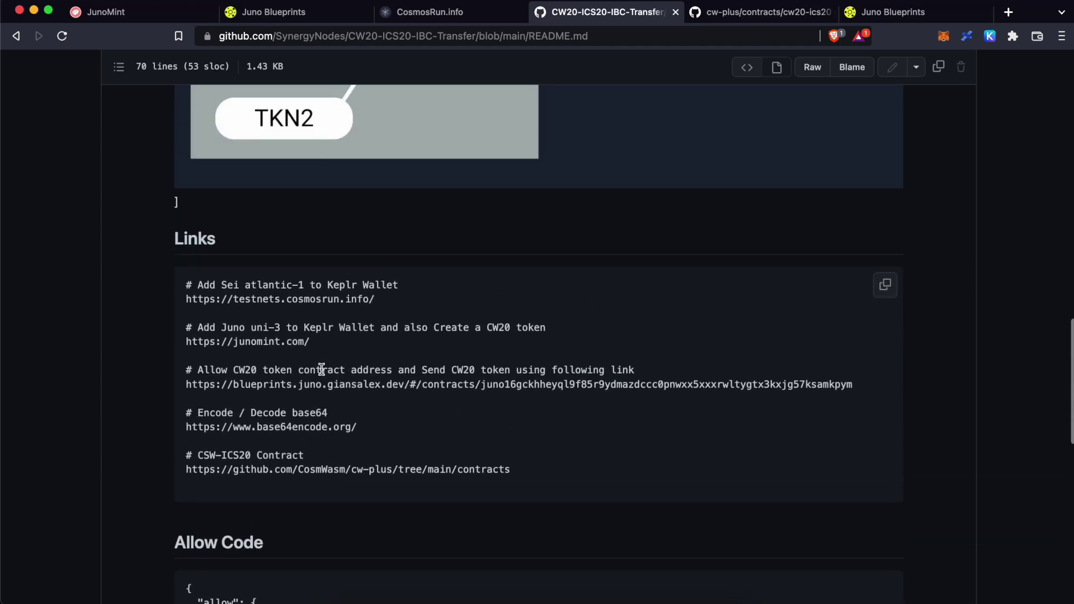
pyautogui.moveTo(184, 427); pyautogui.dragTo(376, 429)
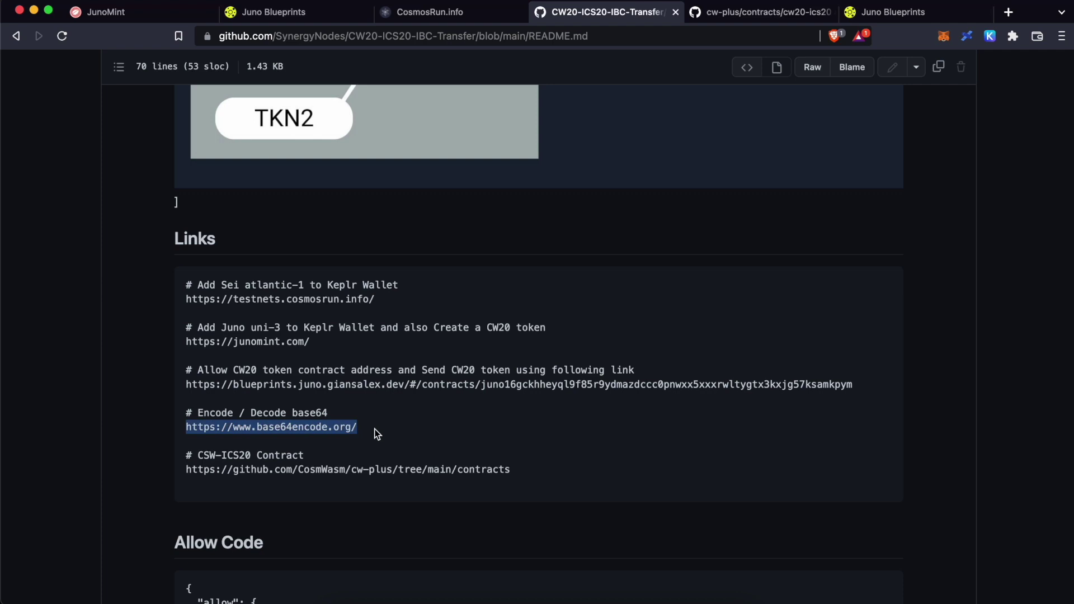
pyautogui.press('super+c')
pyautogui.click(1008, 13)
pyautogui.press('super+v')
pyautogui.press('Return')
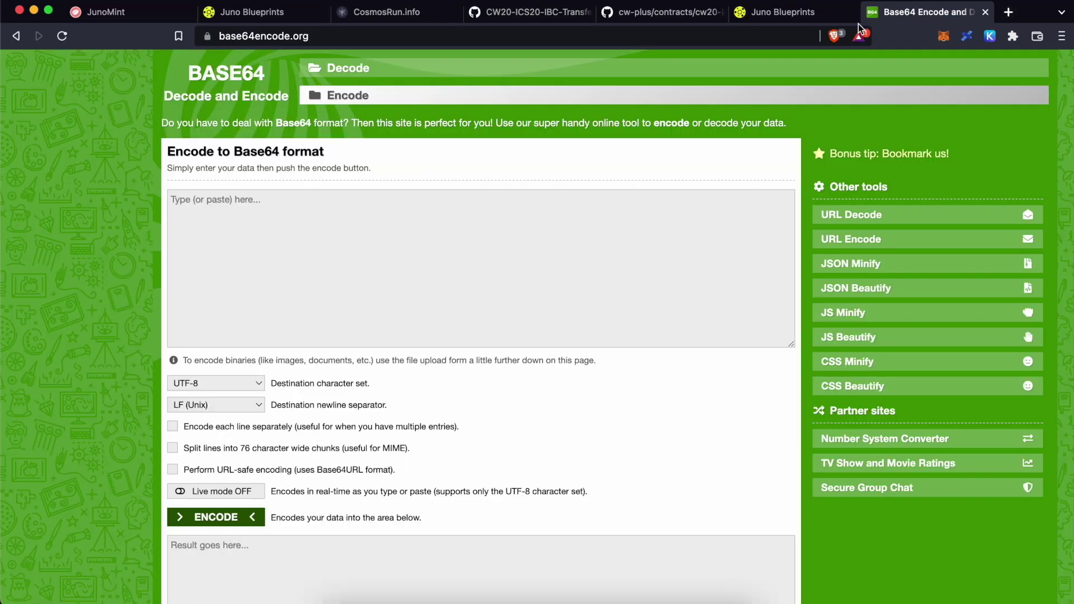
# Step: Select the Send Code example's encoded msg value in the README
pyautogui.click(552, 11)
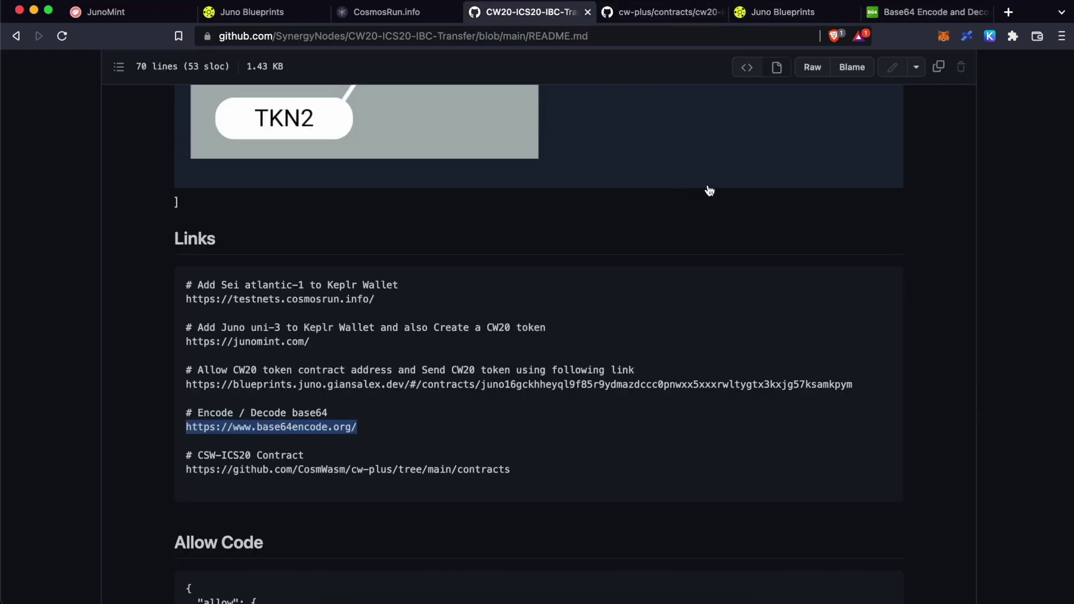
pyautogui.scroll(-10, 930, 201)
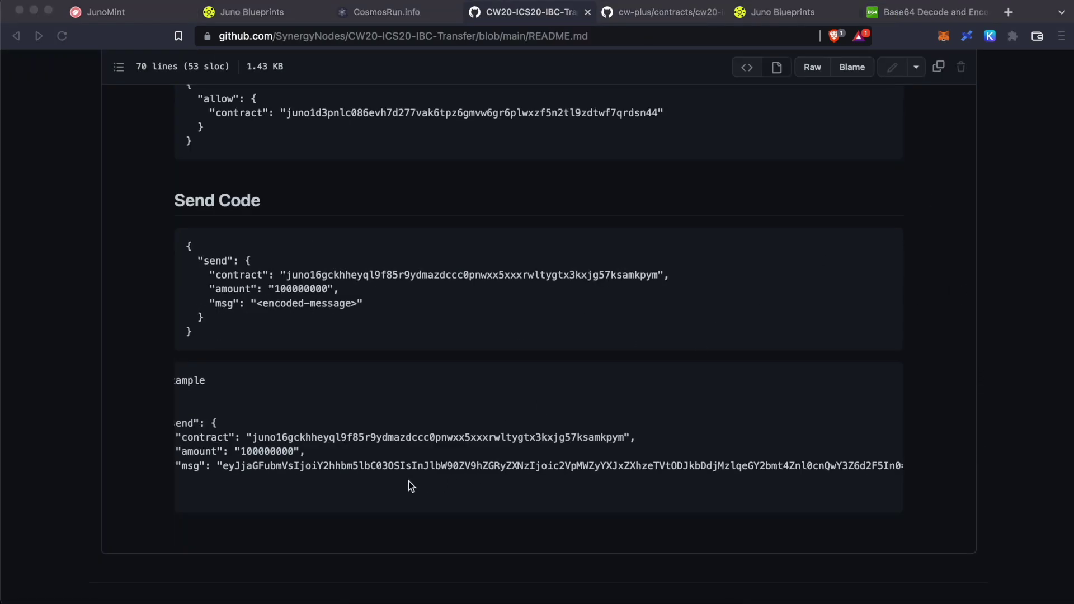
pyautogui.click(409, 483)
pyautogui.moveTo(222, 466); pyautogui.dragTo(885, 468)
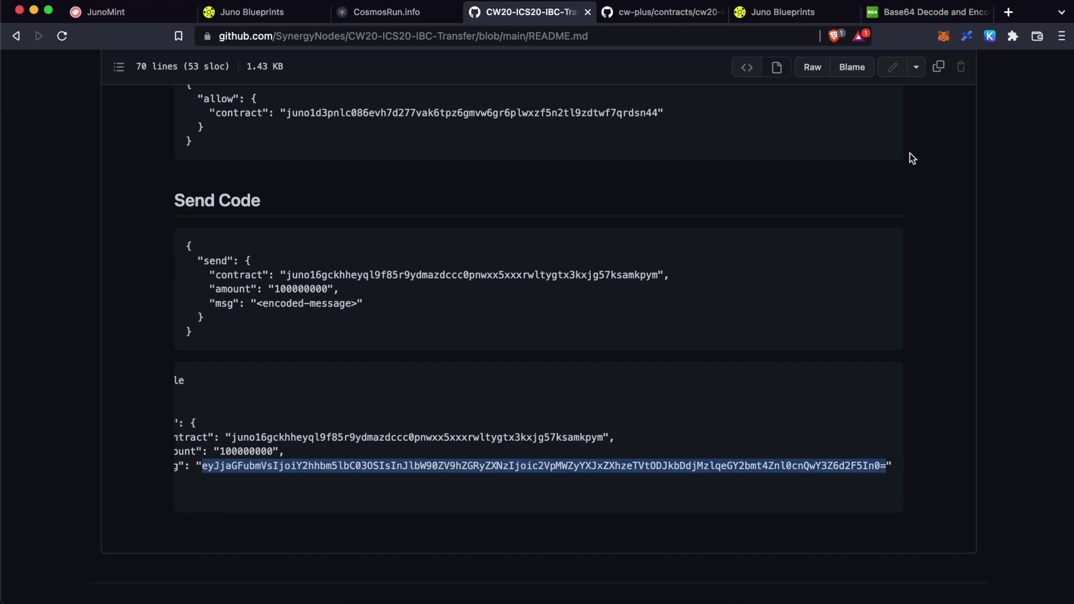
# Step: Decode the README's msg on base64decode.org and select the sei1 remote_address in the result
pyautogui.click(907, 14)
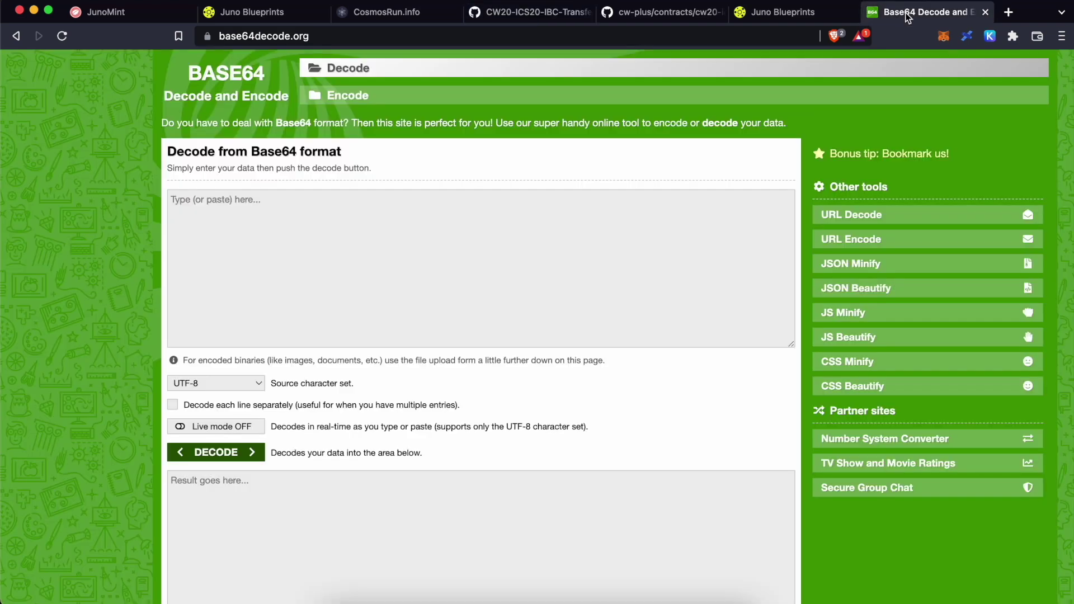
pyautogui.click(351, 70)
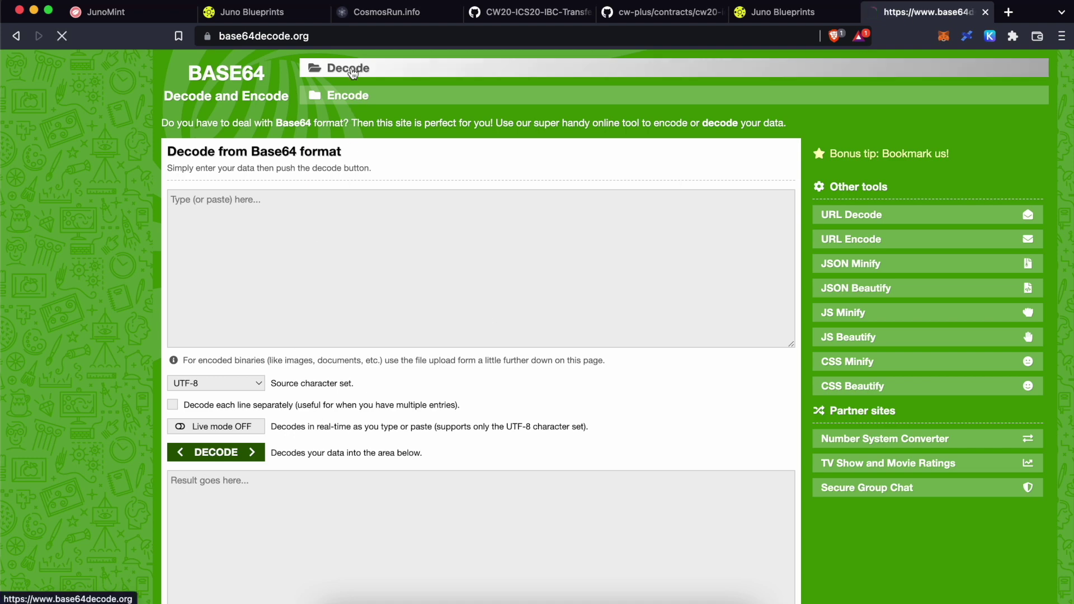
pyautogui.click(343, 240)
pyautogui.press('super+v')
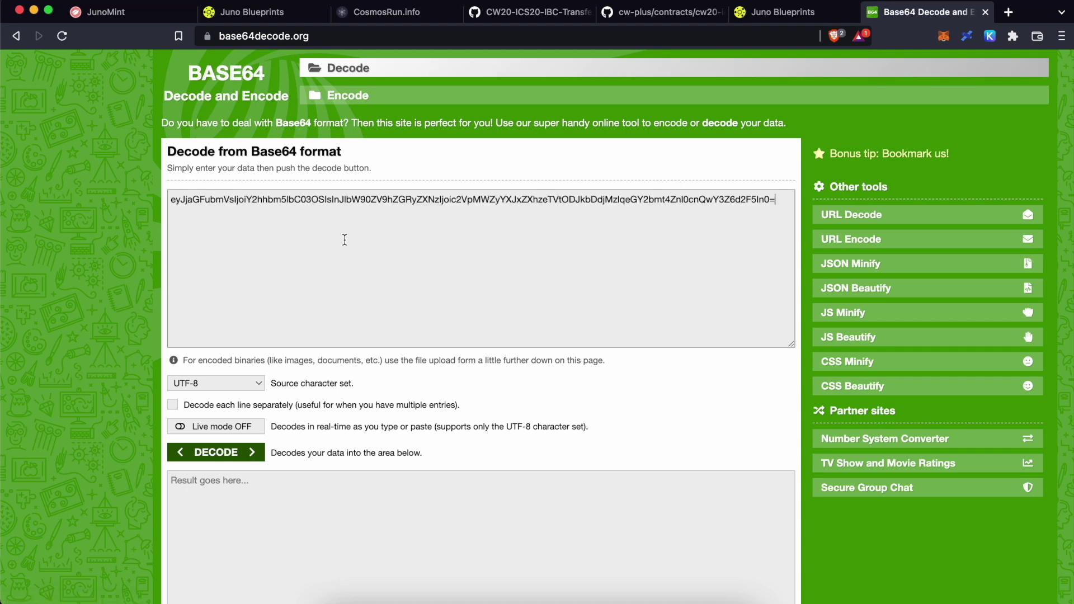
pyautogui.click(225, 452)
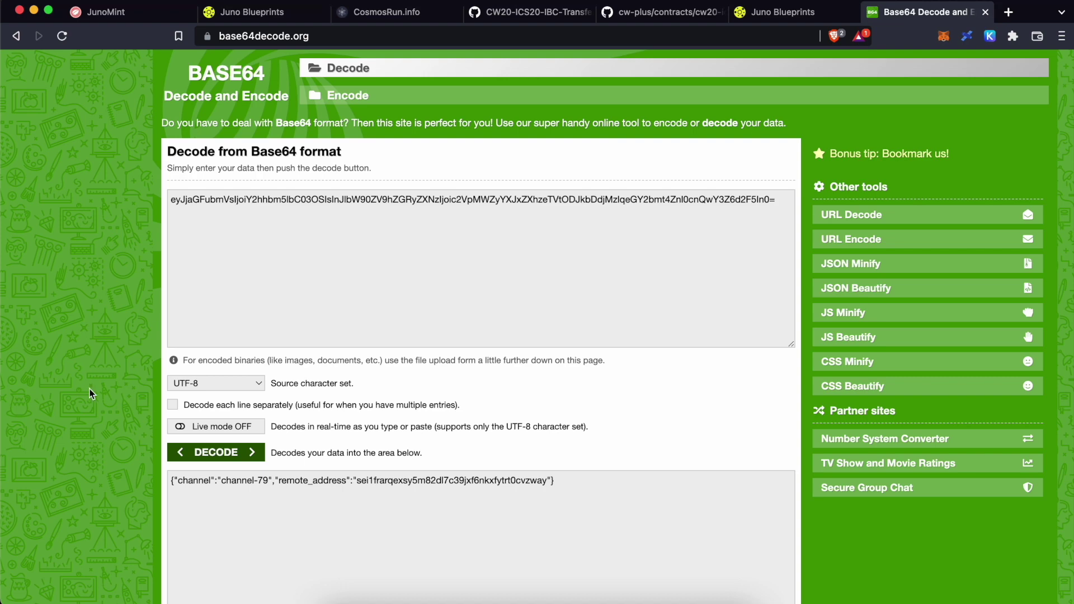
pyautogui.scroll(-3, 89, 395)
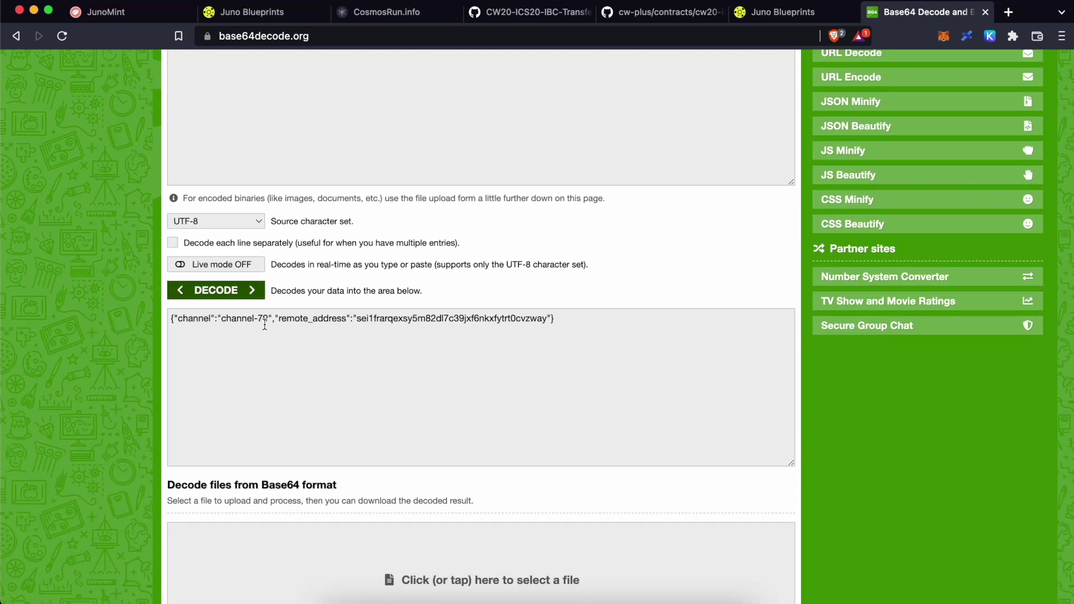
pyautogui.doubleClick(456, 320)
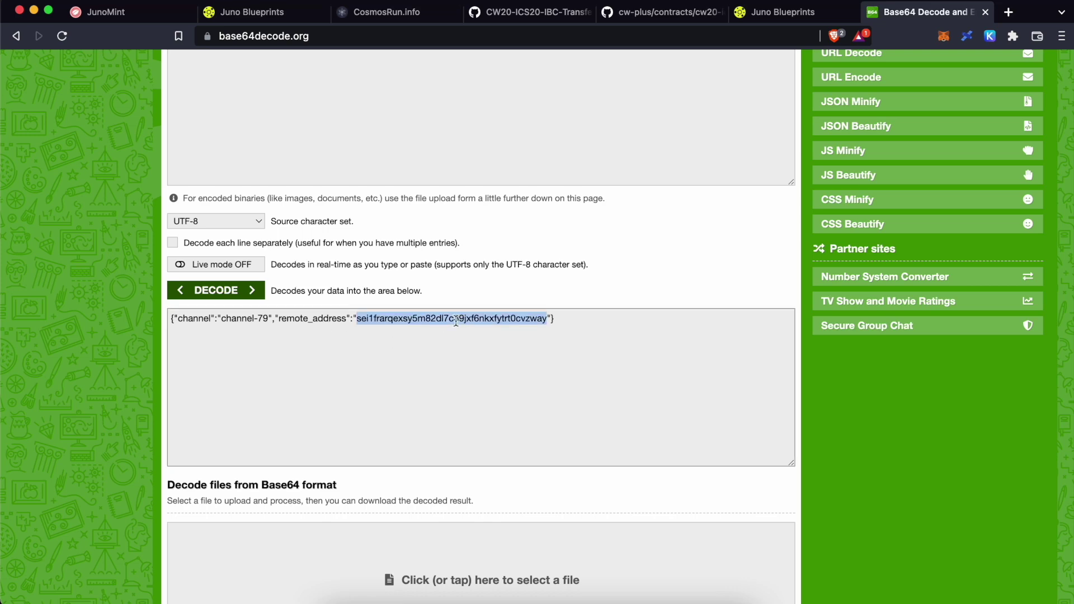
# Step: Switch Keplr to sei-testnet and paste your own Sei address over remote_address
pyautogui.click(987, 36)
pyautogui.click(886, 72)
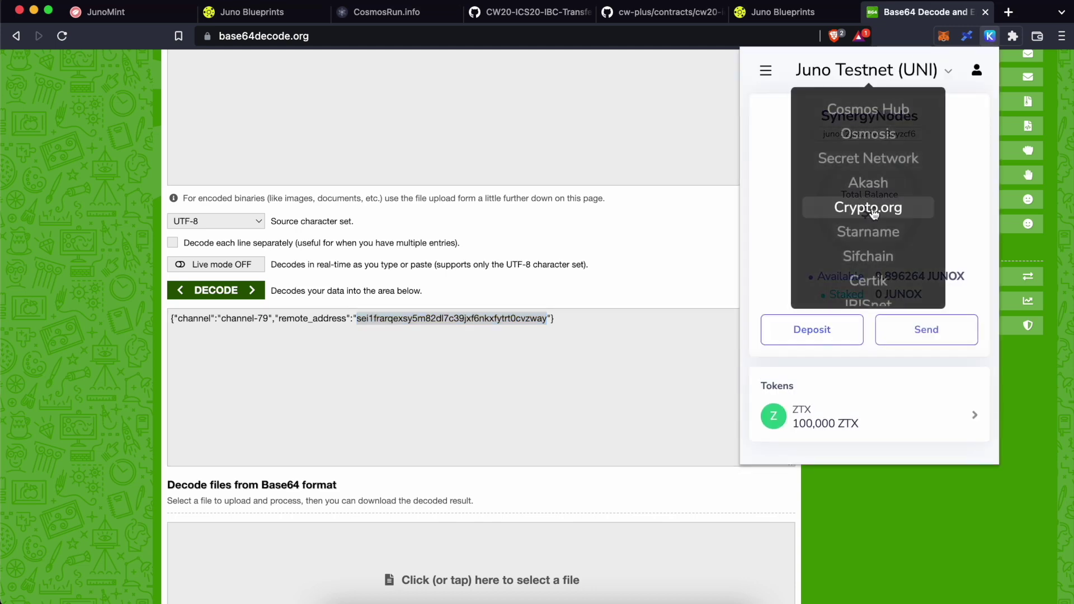
pyautogui.scroll(-10, 874, 214)
pyautogui.click(875, 289)
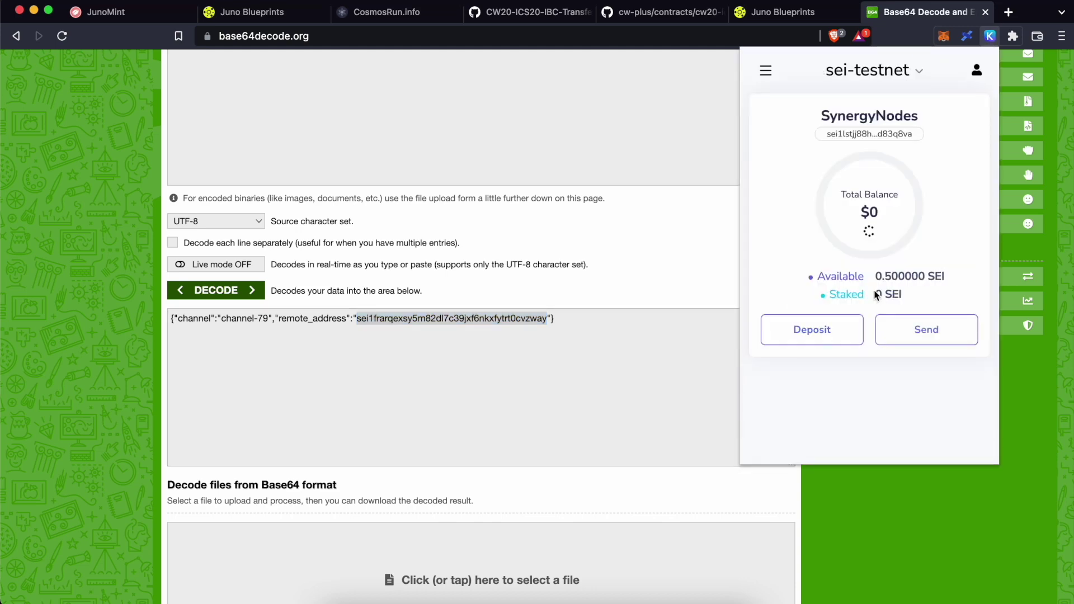
pyautogui.click(891, 137)
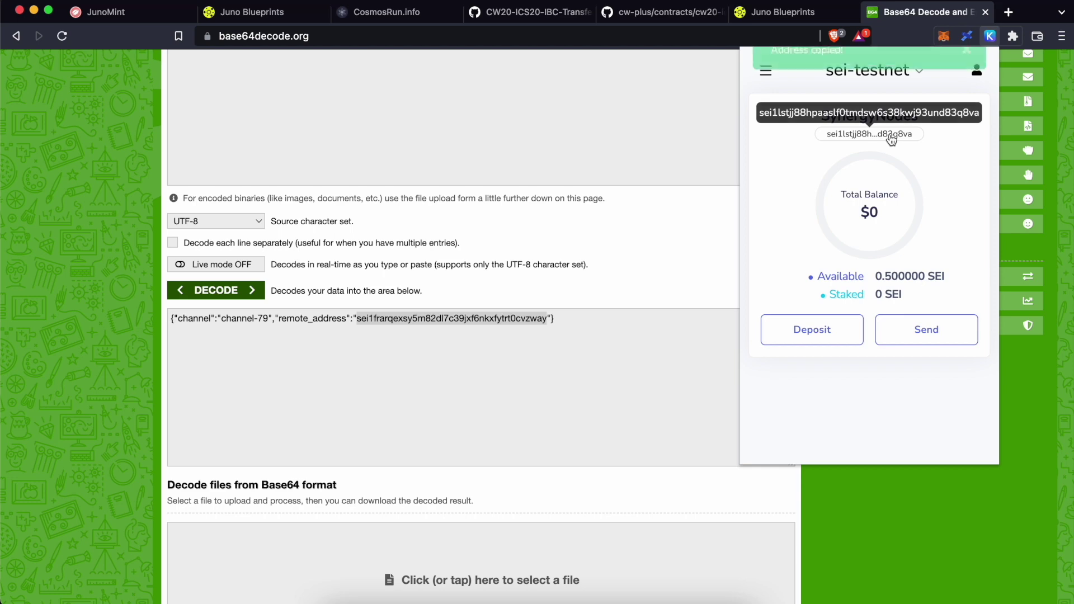
pyautogui.click(563, 416)
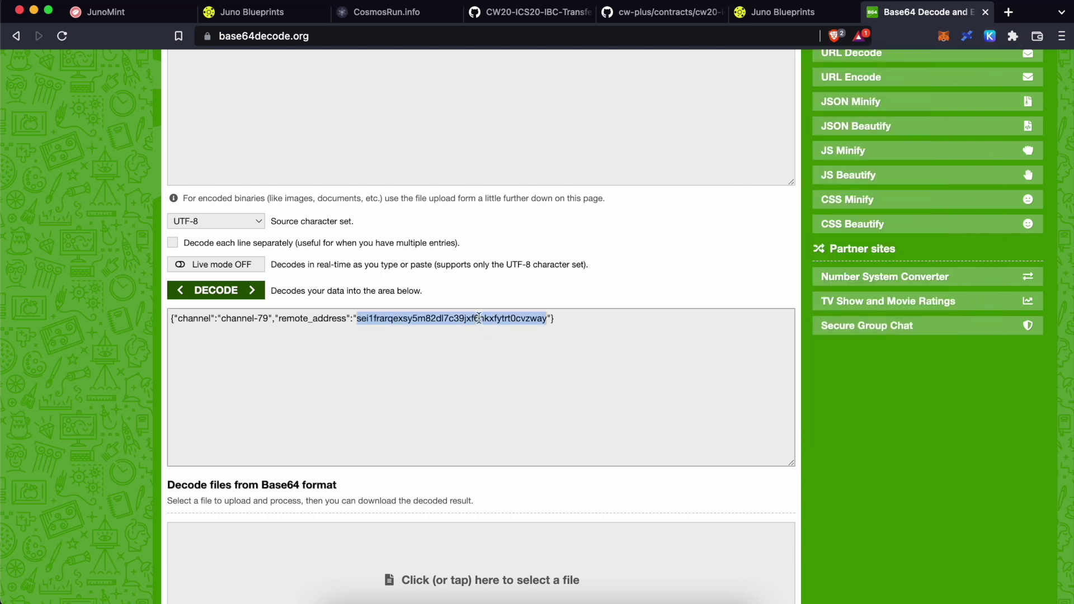
pyautogui.press('super+v')
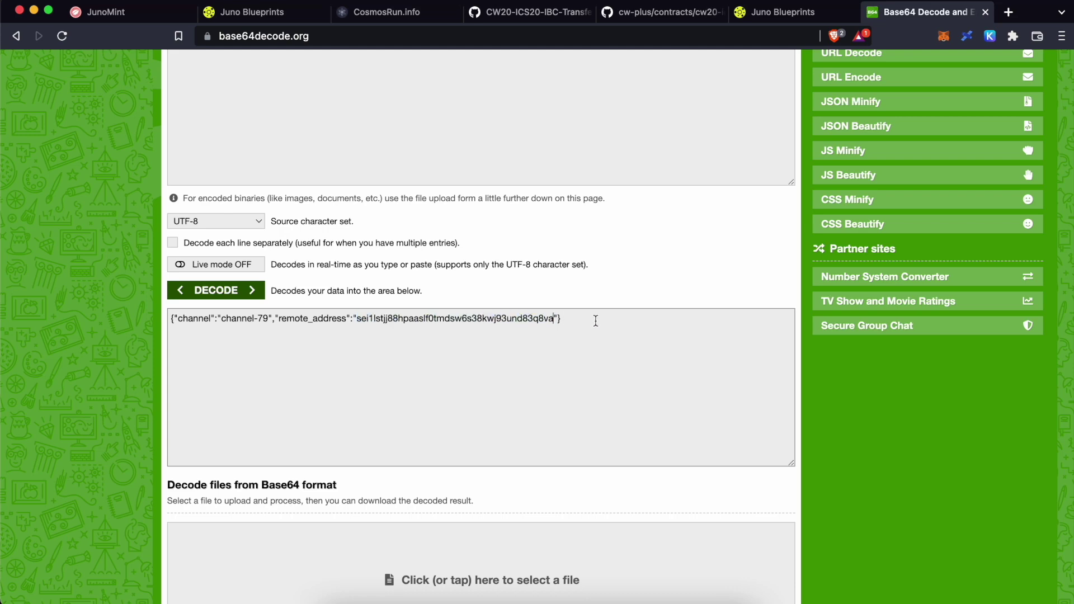
# Step: Encode the edited channel-79 JSON to Base64, then return to the README
pyautogui.moveTo(594, 319); pyautogui.dragTo(93, 321)
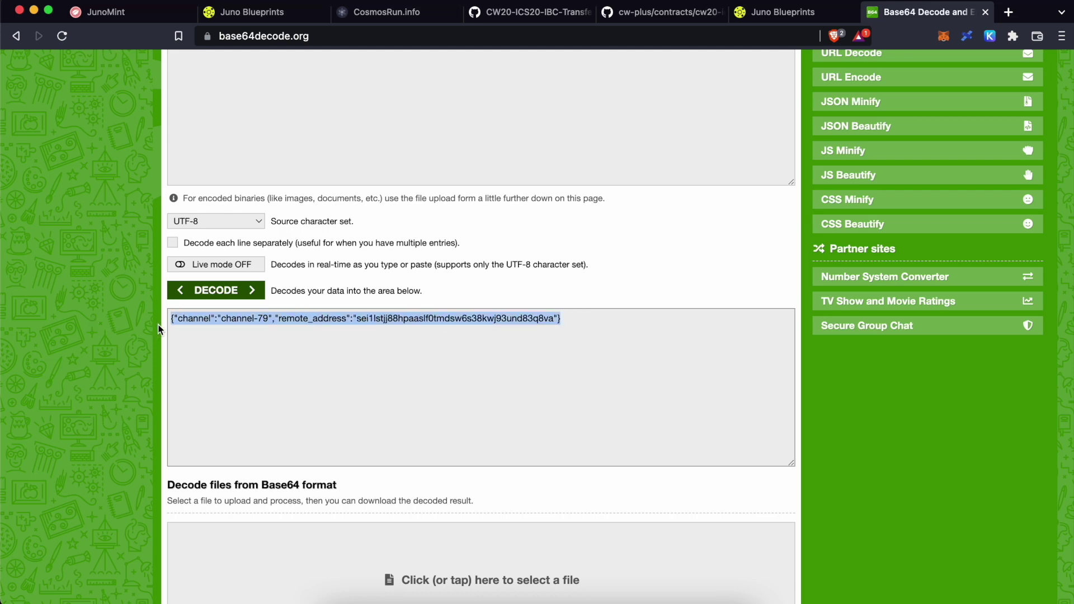
pyautogui.scroll(3, 377, 402)
pyautogui.click(352, 101)
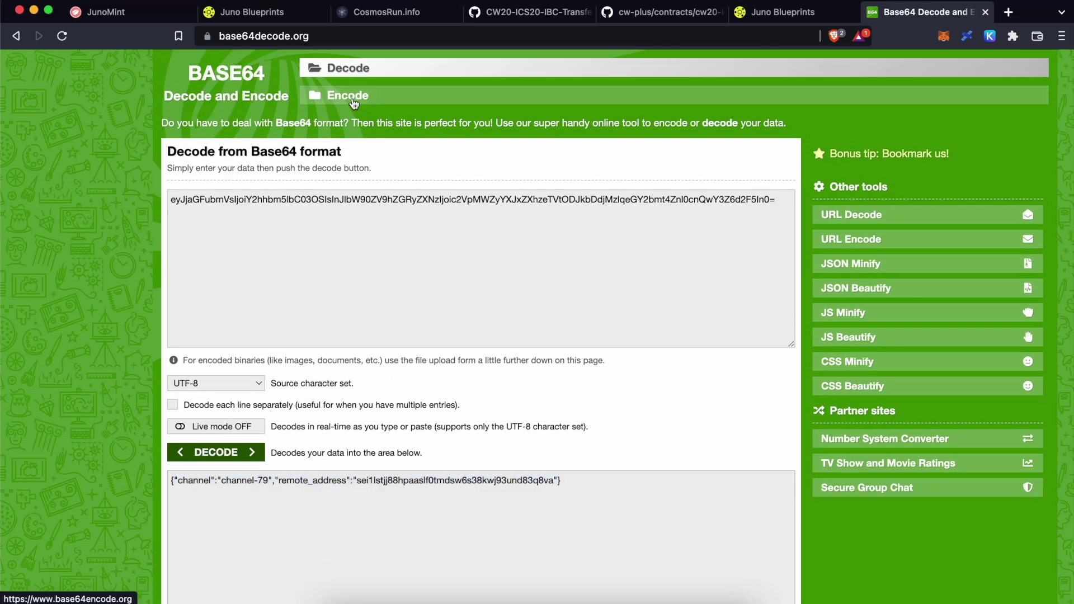
pyautogui.click(323, 259)
pyautogui.press('super+v')
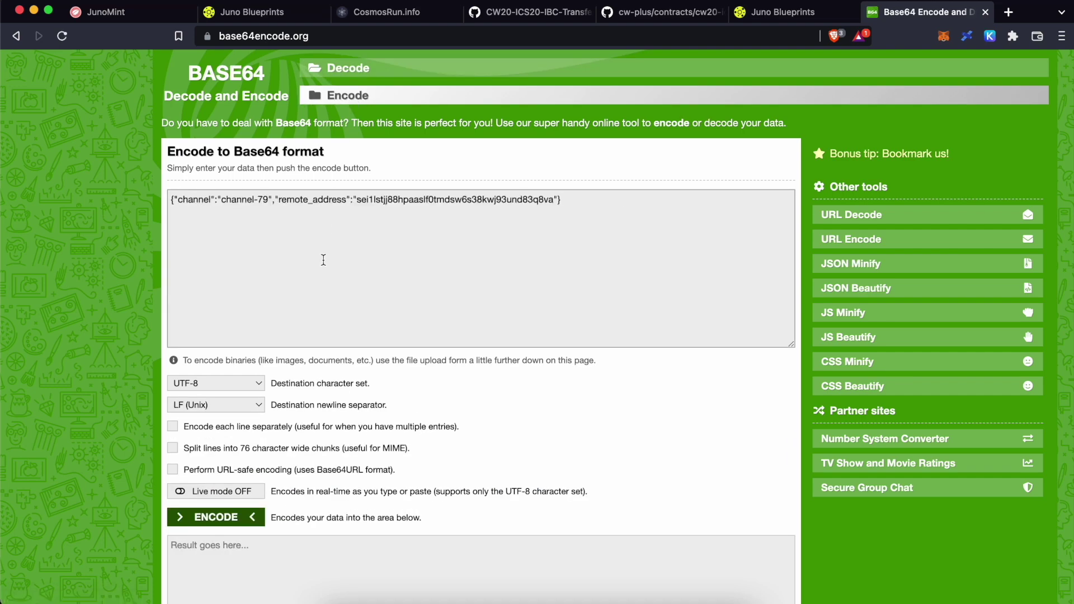
pyautogui.click(224, 516)
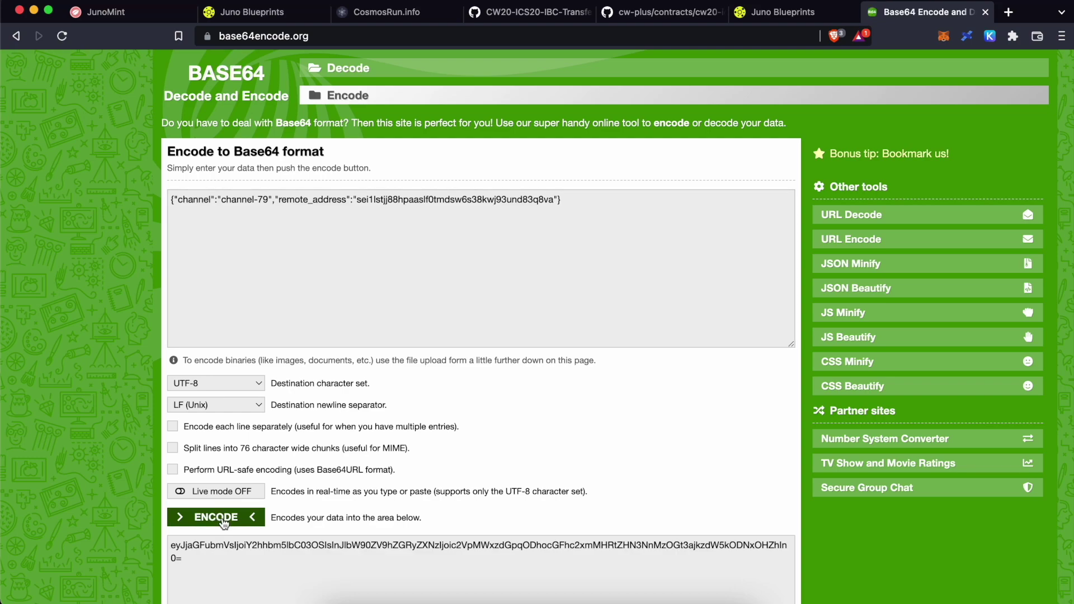
pyautogui.scroll(-3, 487, 418)
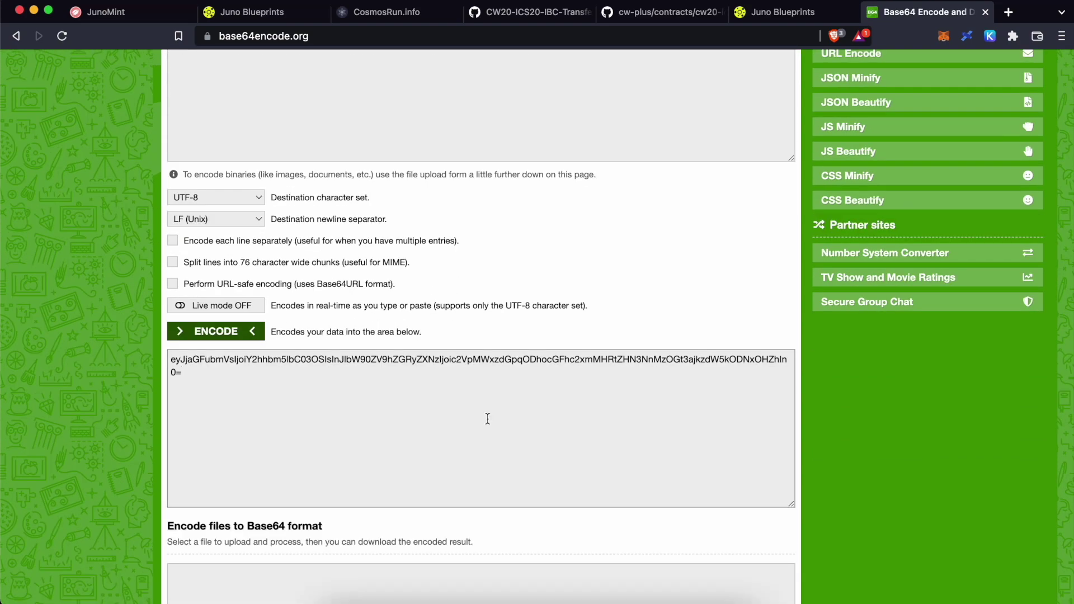
pyautogui.click(513, 13)
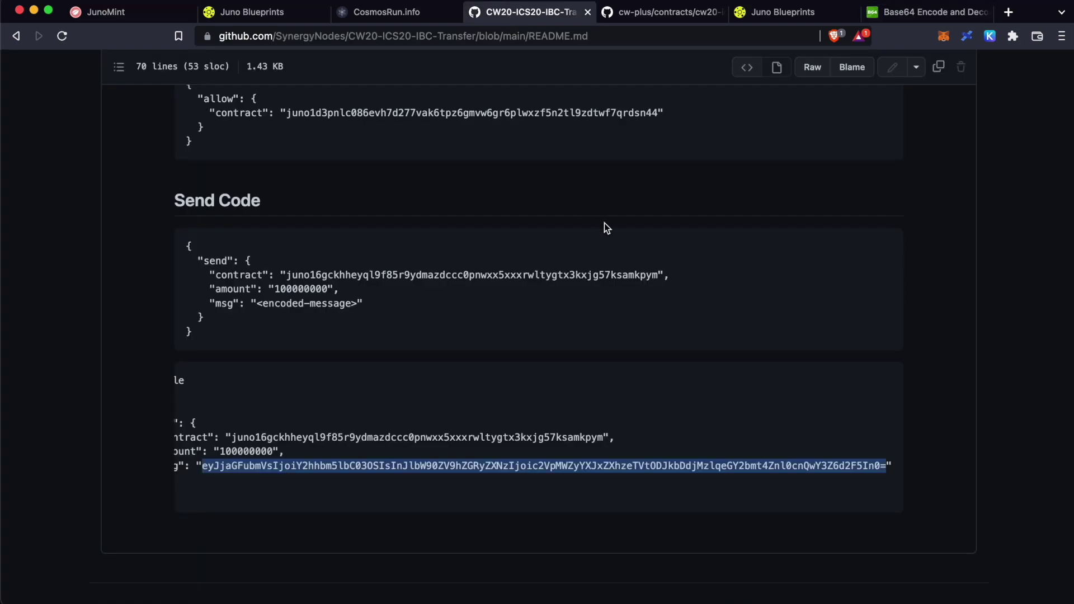
# Step: Copy the README's full example send message JSON and return to the Test Token (ZTX) contract page
pyautogui.scroll(-2, 604, 227)
pyautogui.hscroll(-2, 503, 377)
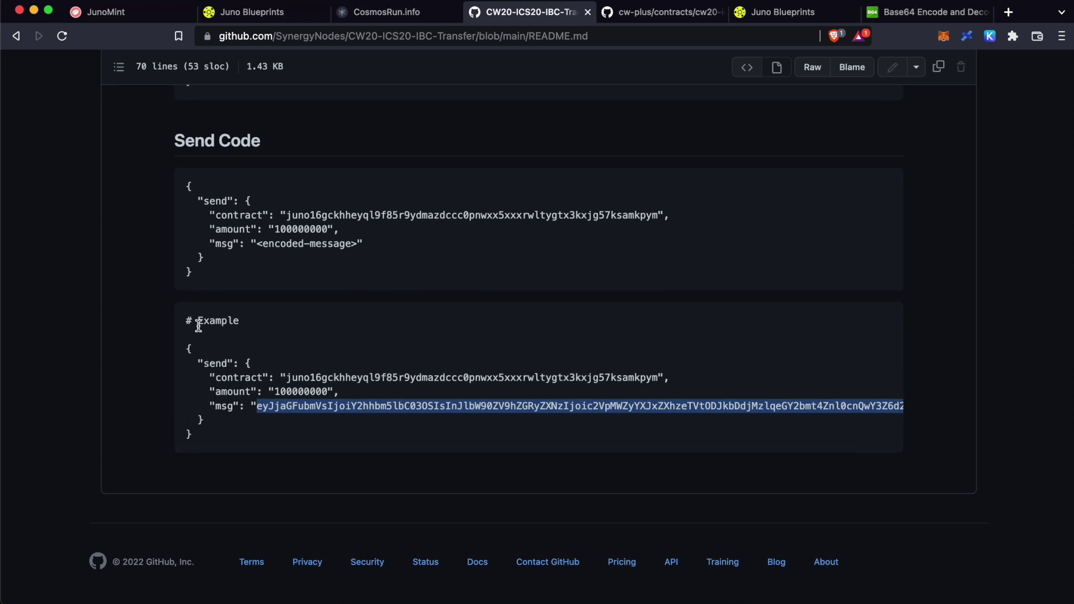
pyautogui.moveTo(186, 343); pyautogui.dragTo(246, 435)
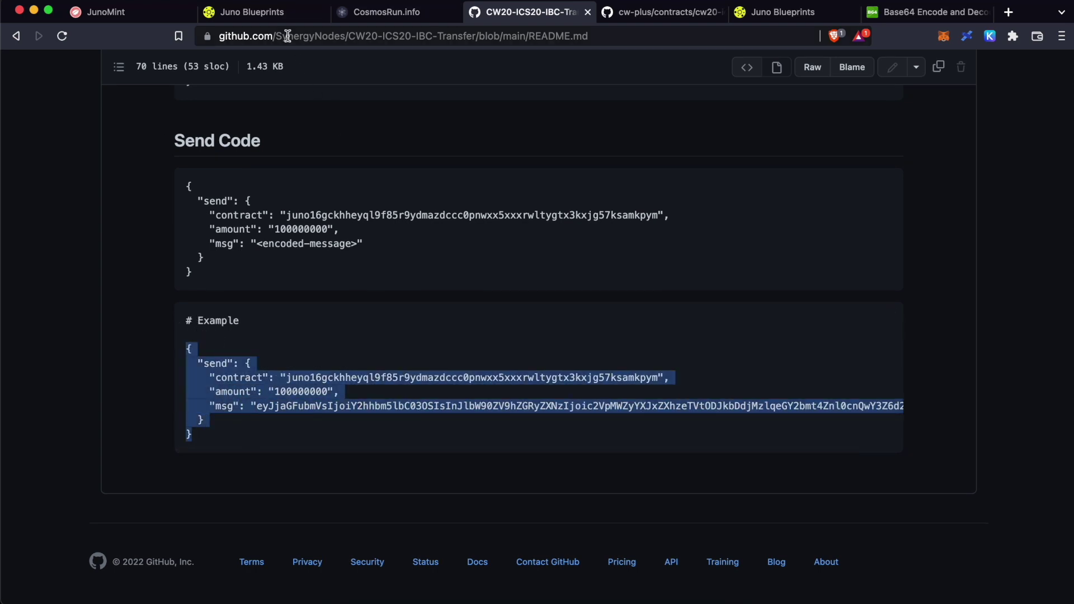
pyautogui.click(263, 16)
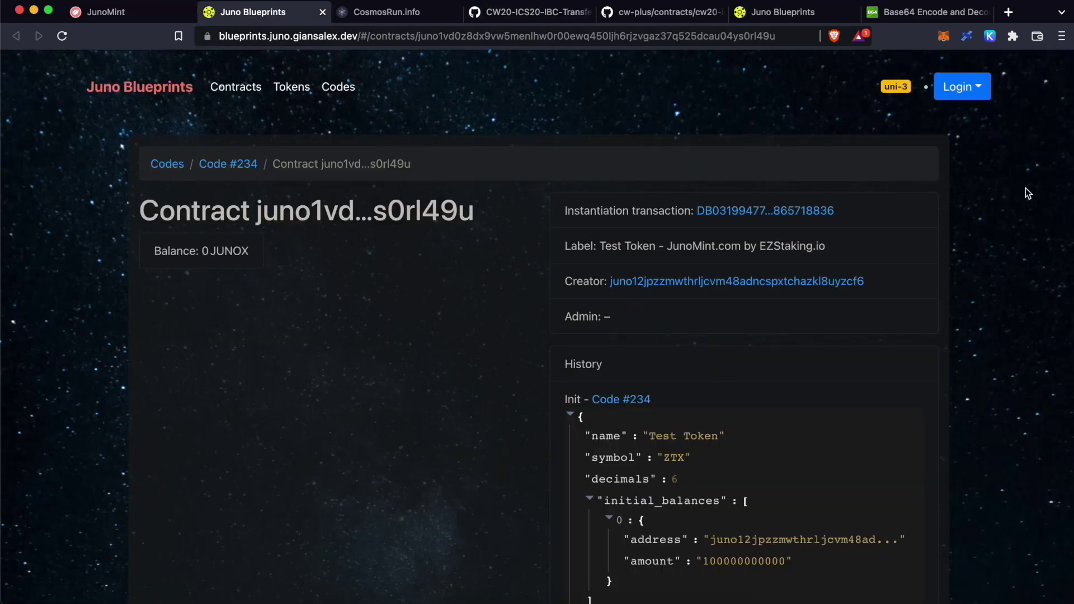
# Step: Log in to Juno Blueprints with the Keplr wallet
pyautogui.scroll(1, 1025, 188)
pyautogui.click(959, 89)
pyautogui.click(975, 142)
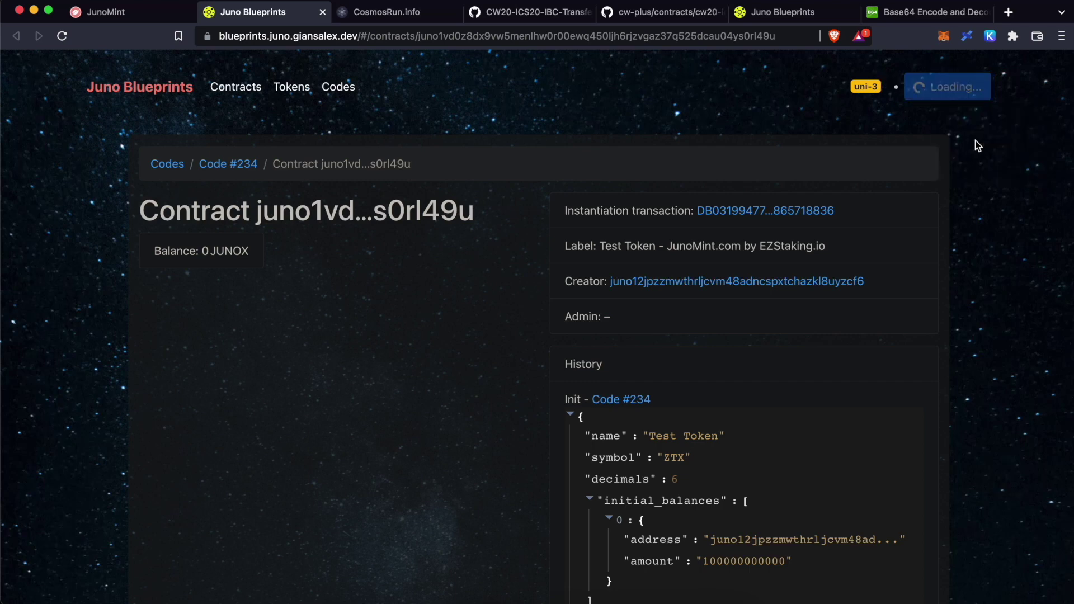
pyautogui.scroll(-5, 975, 146)
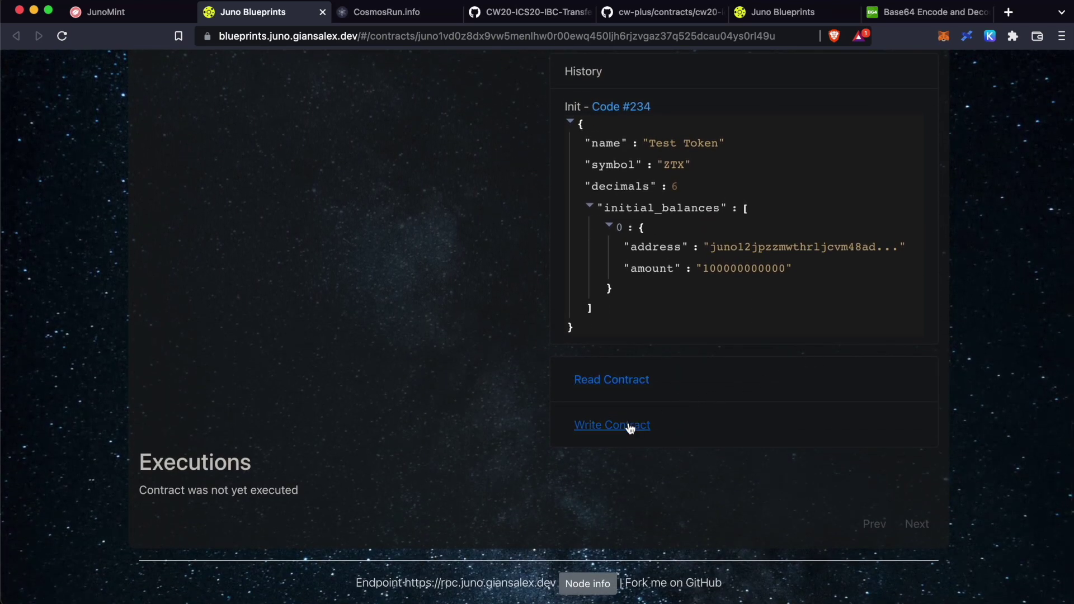
# Step: Replace the execute message with the README send JSON (amount 100000000) and select the encoded base64 output
pyautogui.click(630, 427)
pyautogui.scroll(-3, 792, 368)
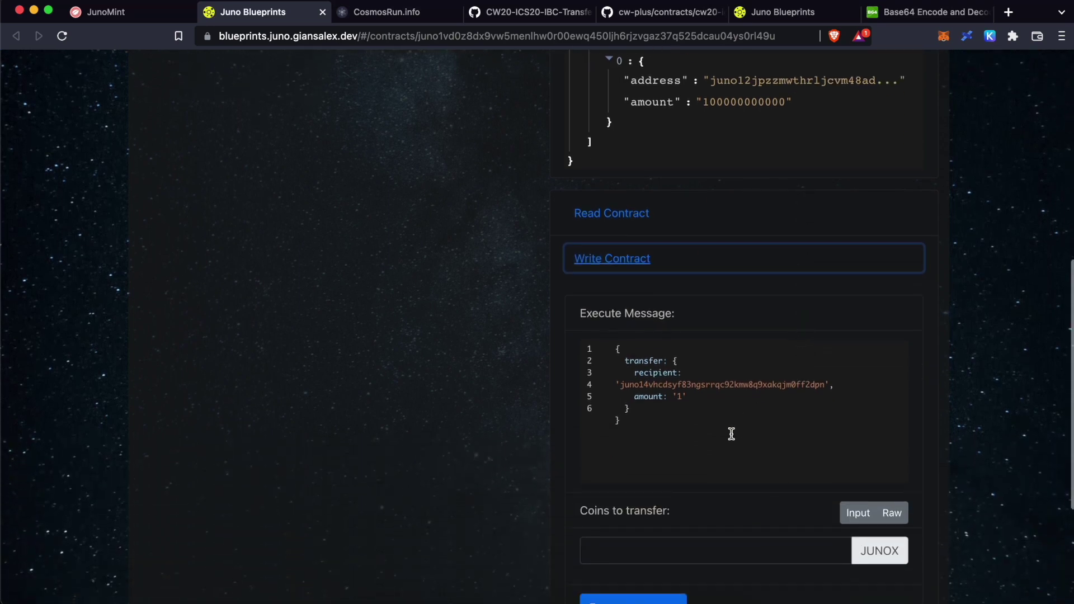
pyautogui.press('super+a')
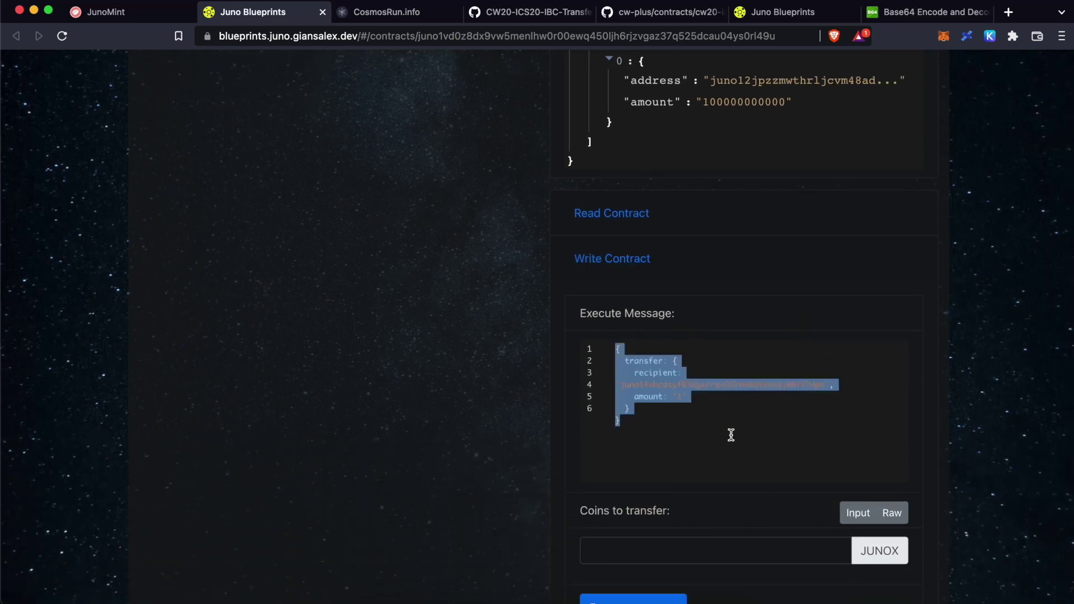
pyautogui.press('super+v')
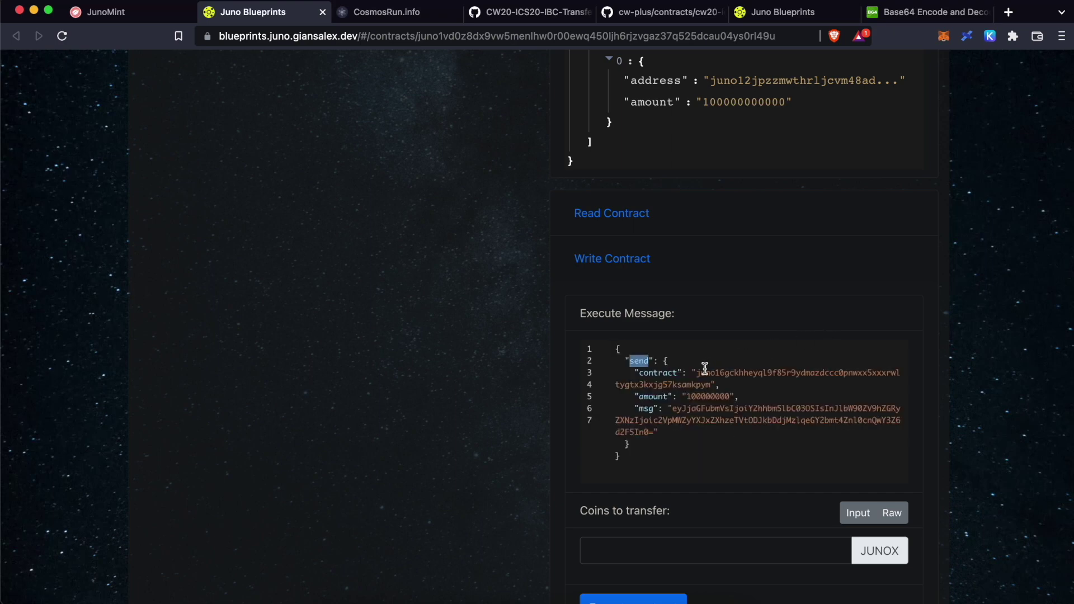
pyautogui.press('super+Up')
pyautogui.click(915, 15)
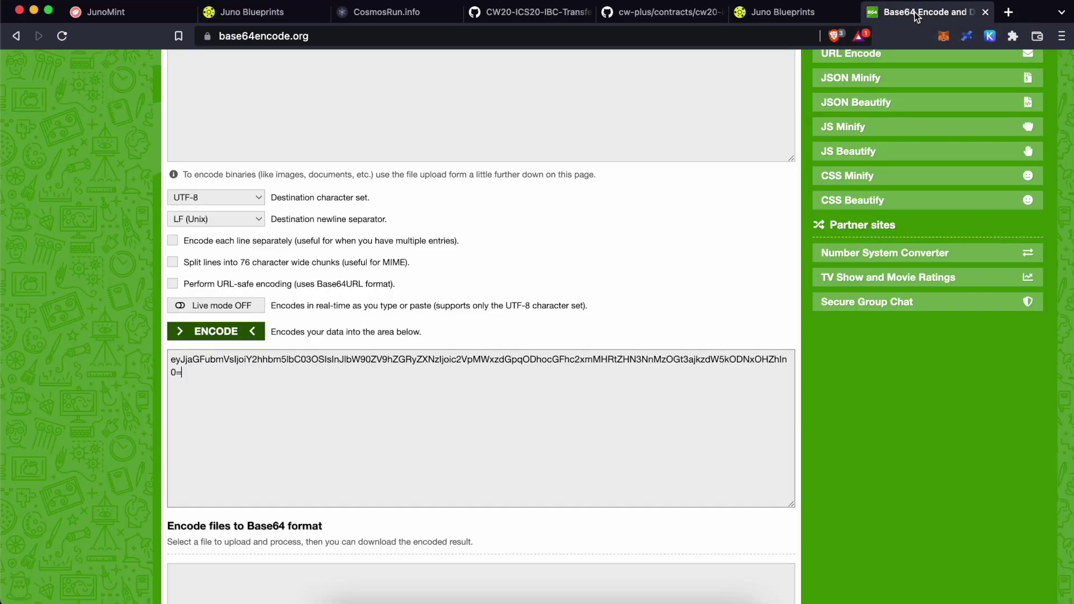
pyautogui.click(489, 410)
pyautogui.press('super+c')
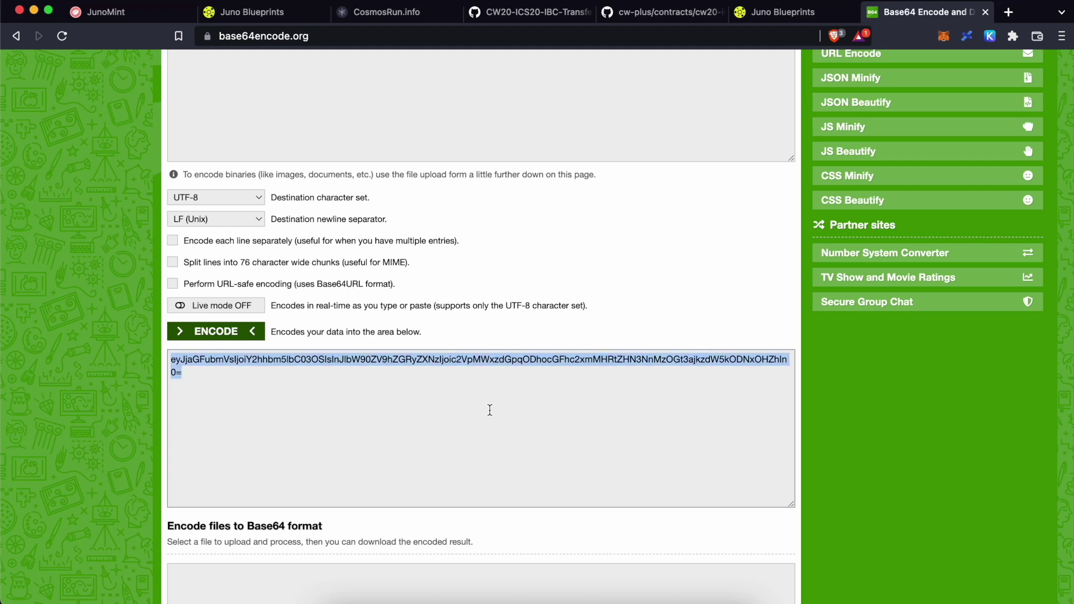
# Step: Swap the old msg value for the new base64 string and execute the Test Token contract
pyautogui.click(234, 17)
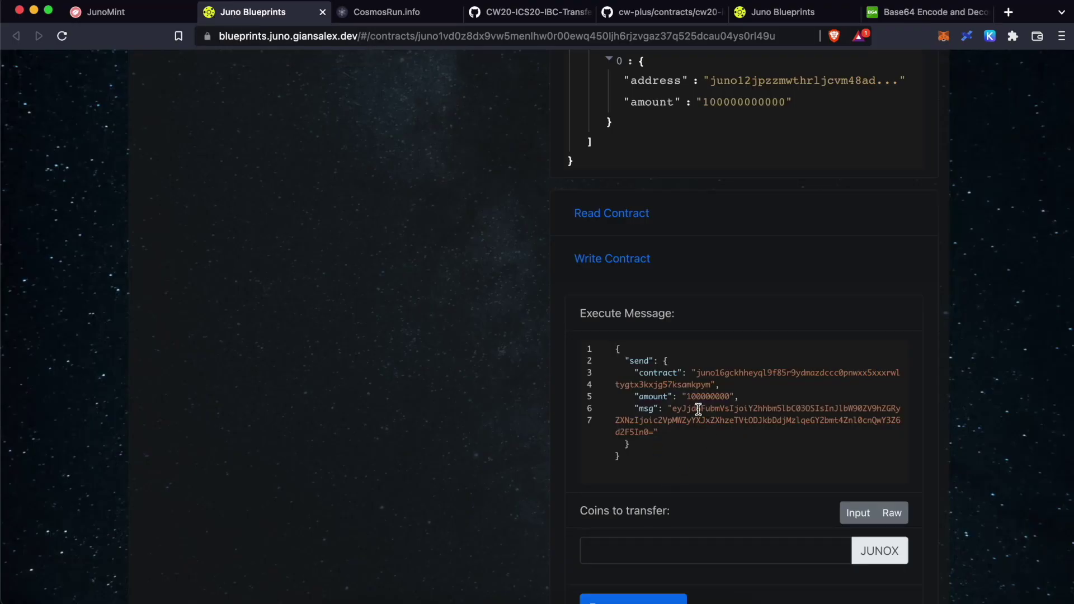
pyautogui.moveTo(671, 408); pyautogui.dragTo(655, 431)
pyautogui.press('BackSpace')
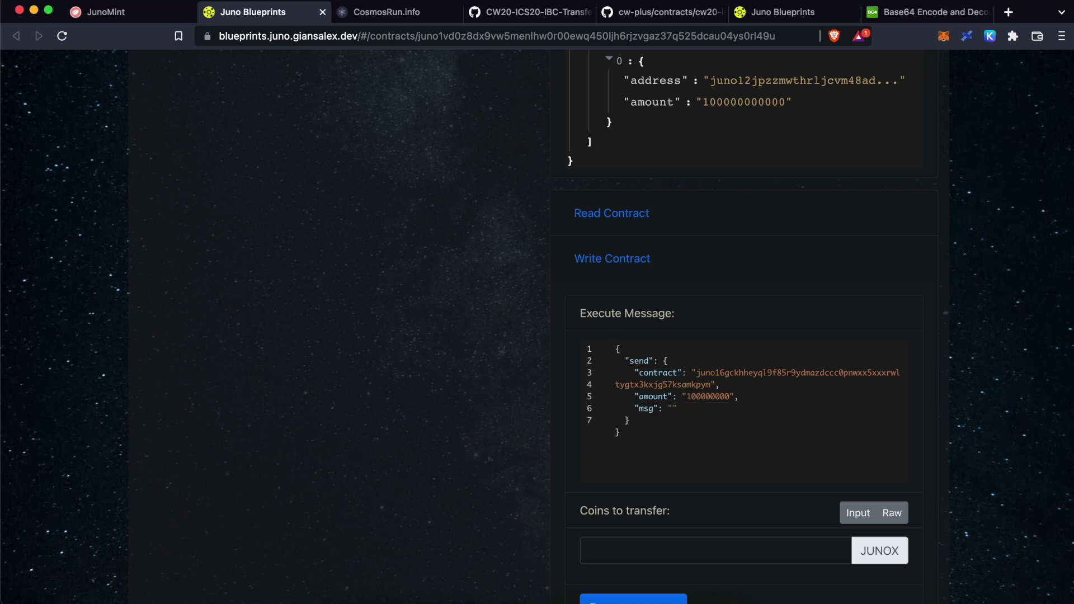
pyautogui.press('super+v')
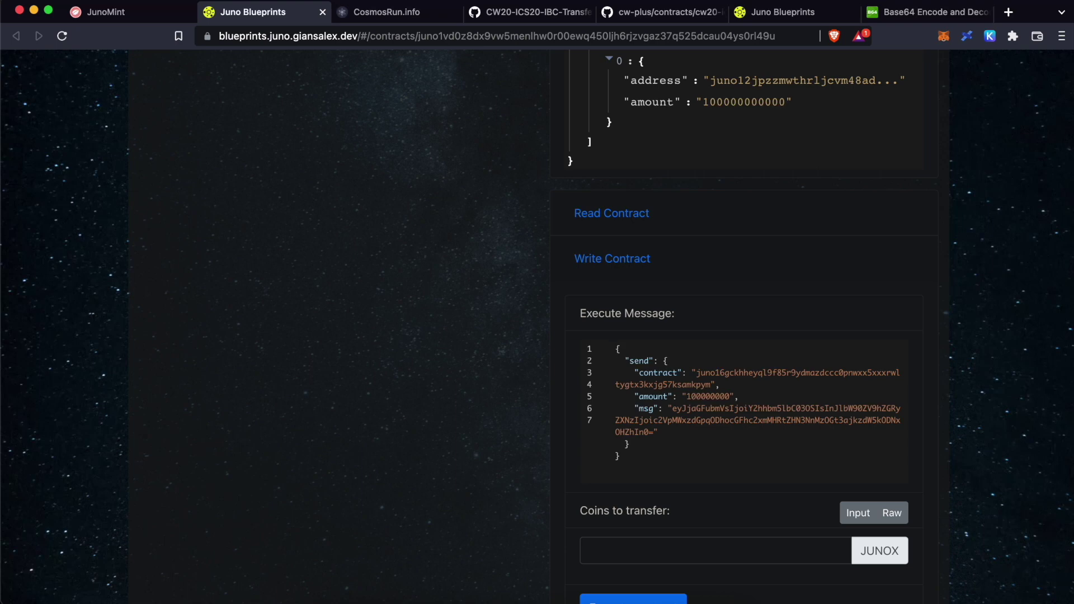
pyautogui.scroll(-3, 968, 338)
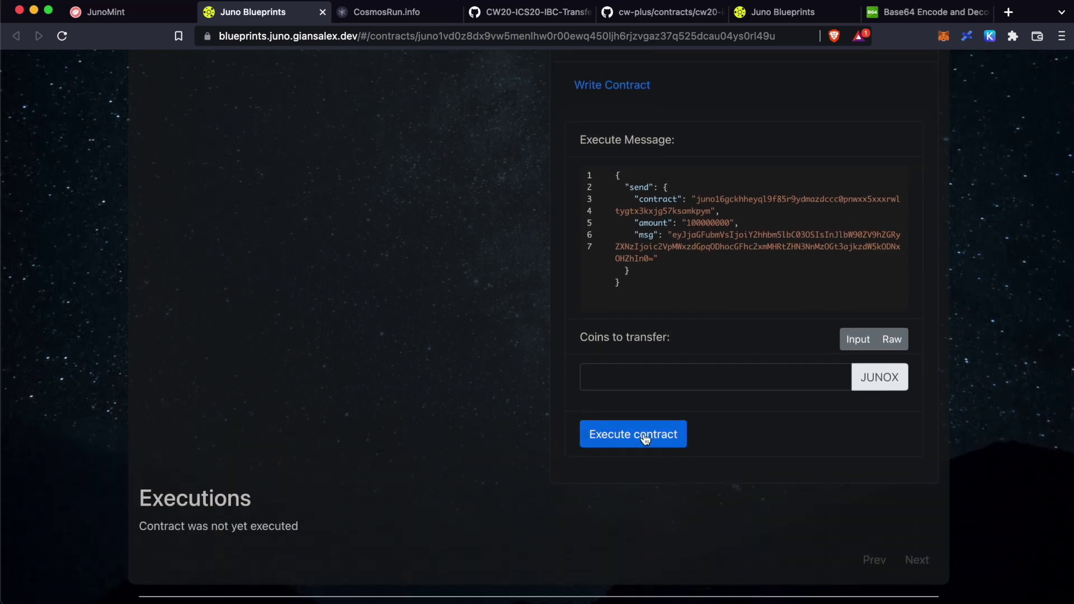
pyautogui.click(644, 437)
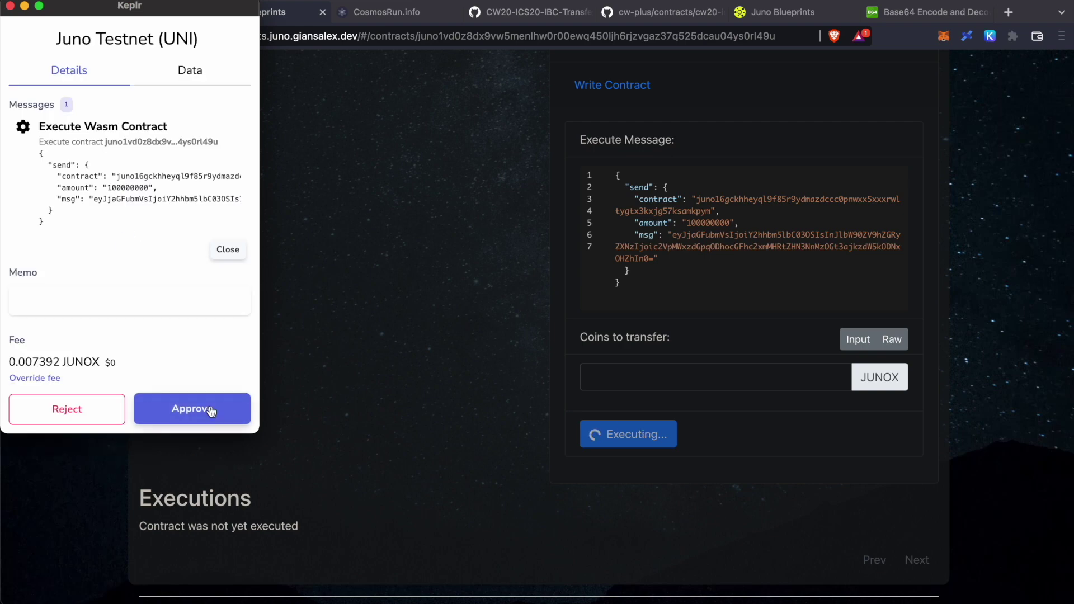
# Step: Approve the Execute Wasm Contract transaction in Keplr and view the response log
pyautogui.click(210, 410)
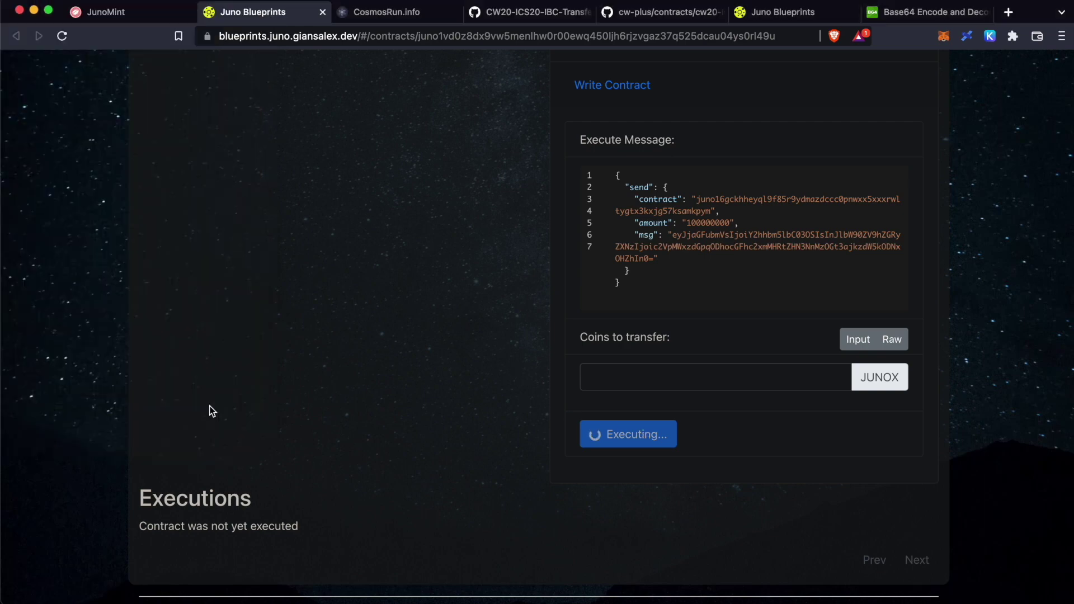
pyautogui.scroll(-5, 456, 366)
pyautogui.scroll(-1, 456, 369)
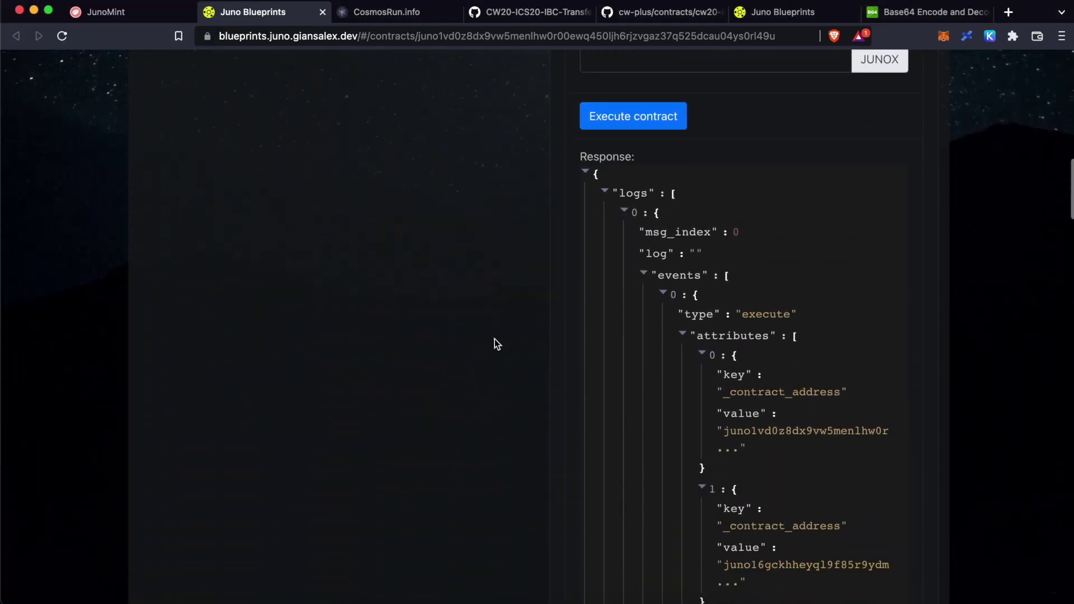
# Step: Switch Keplr to Juno Testnet (UNI) to check the remaining 99,900 ZTX balance
pyautogui.click(990, 37)
pyautogui.click(888, 79)
pyautogui.scroll(-5, 887, 180)
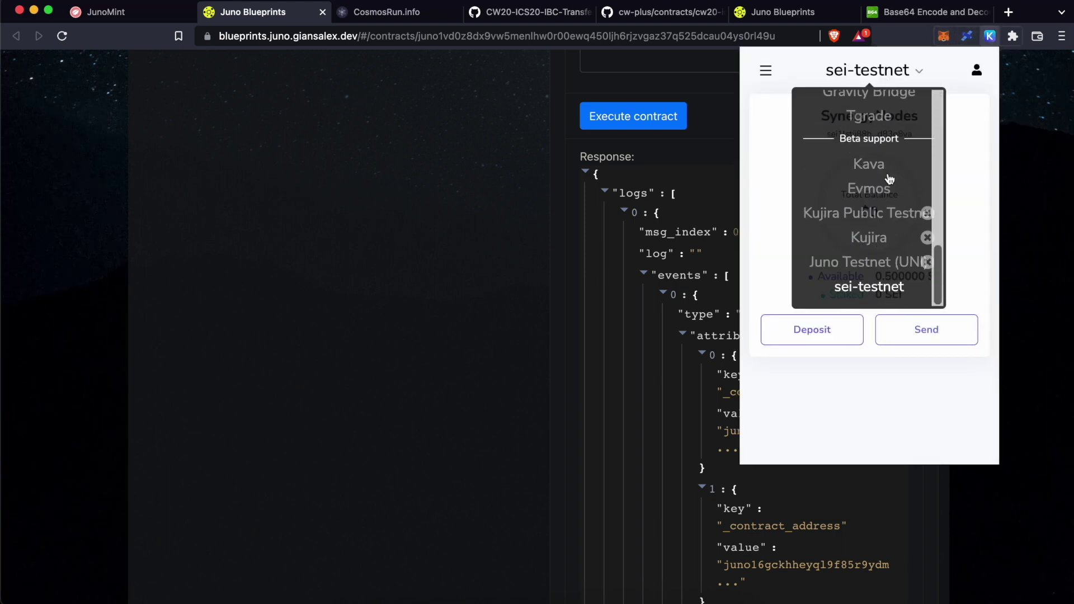
pyautogui.click(884, 261)
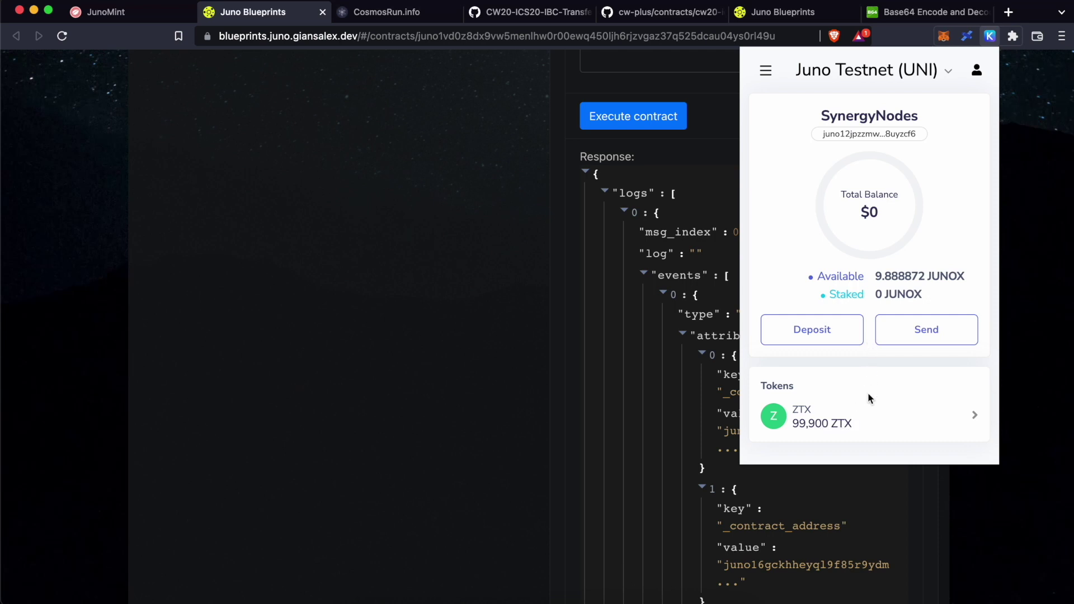
# Step: Close Keplr, reload the contract page and open the send transaction under Executions
pyautogui.click(532, 278)
pyautogui.scroll(-15, 532, 277)
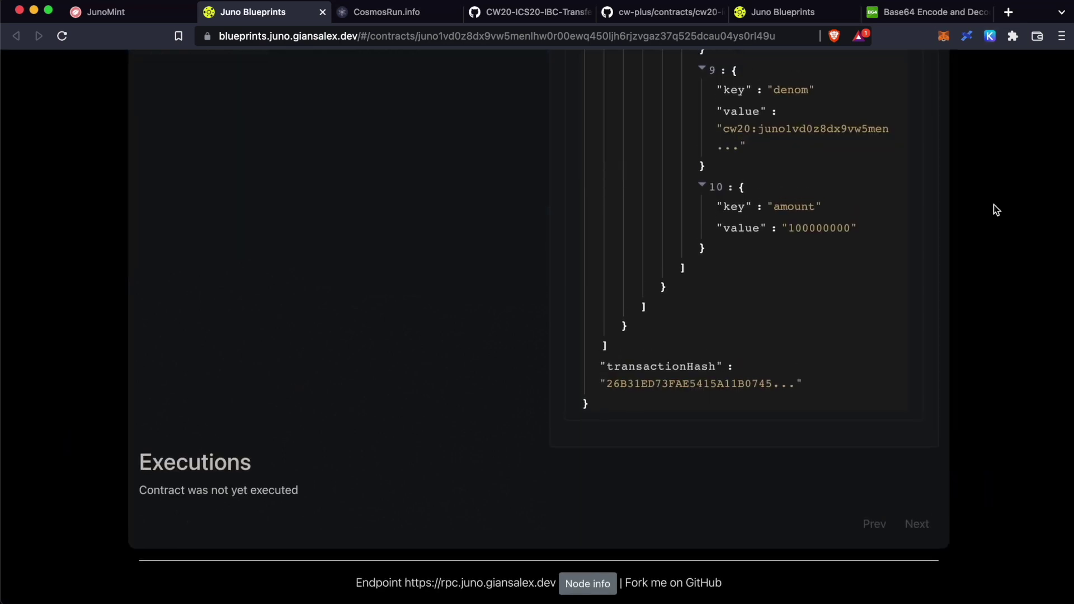
pyautogui.press('super+r')
pyautogui.scroll(-10, 392, 133)
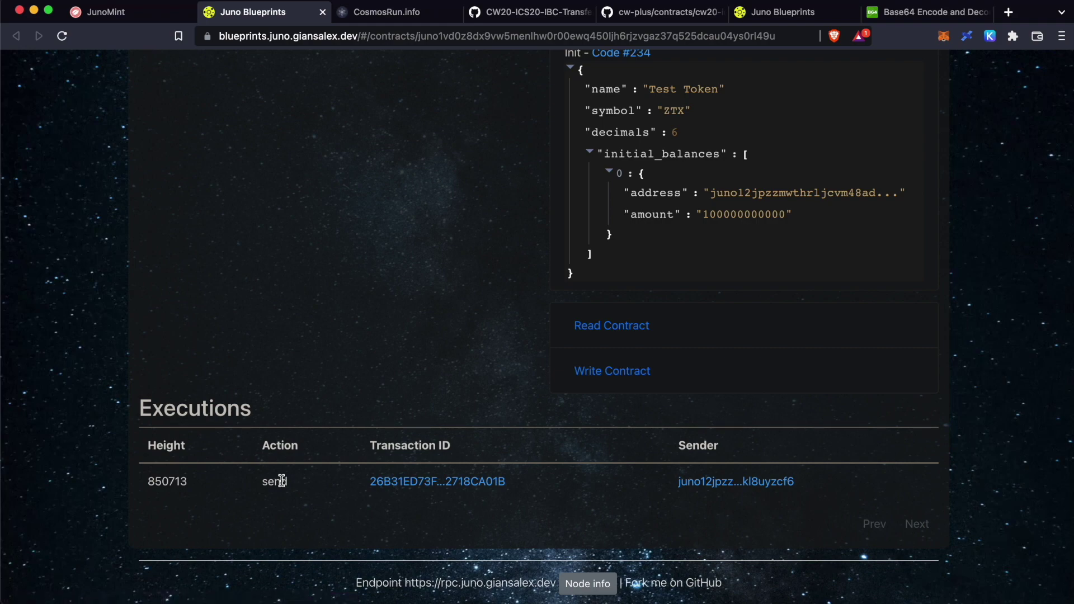
pyautogui.click(421, 483)
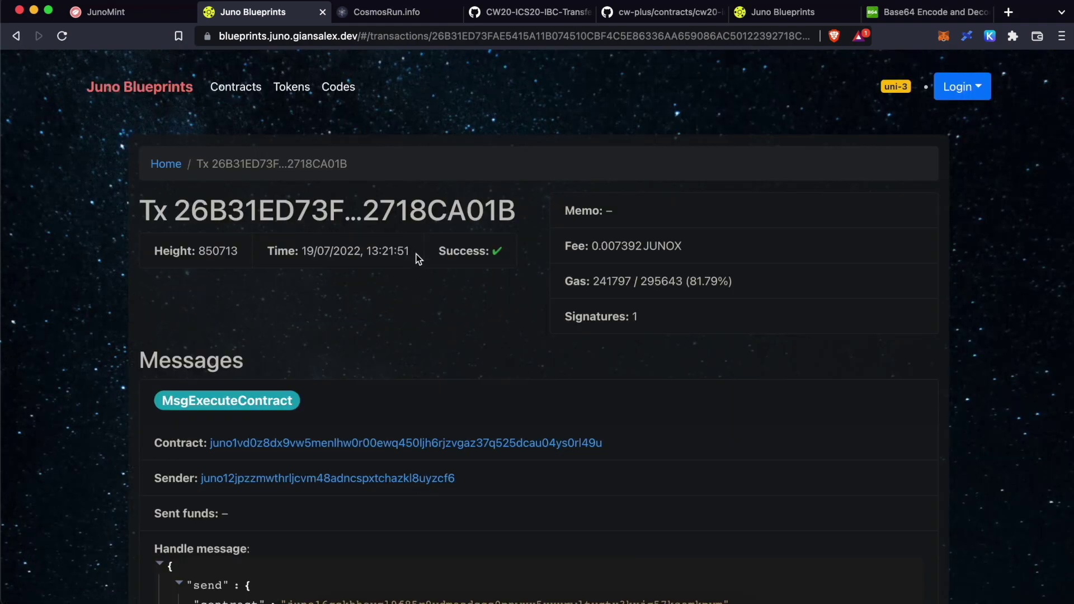
# Step: Expand the IBC packet data and inspect its sender, receiver and 100000000 amount
pyautogui.scroll(-10, 42, 273)
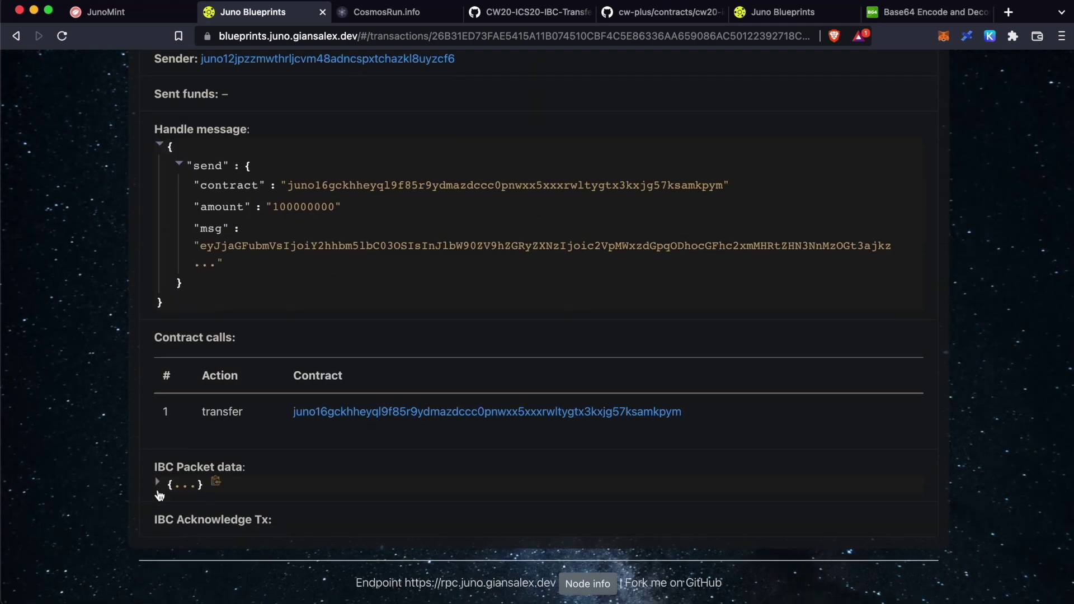
pyautogui.click(161, 486)
pyautogui.scroll(-3, 96, 420)
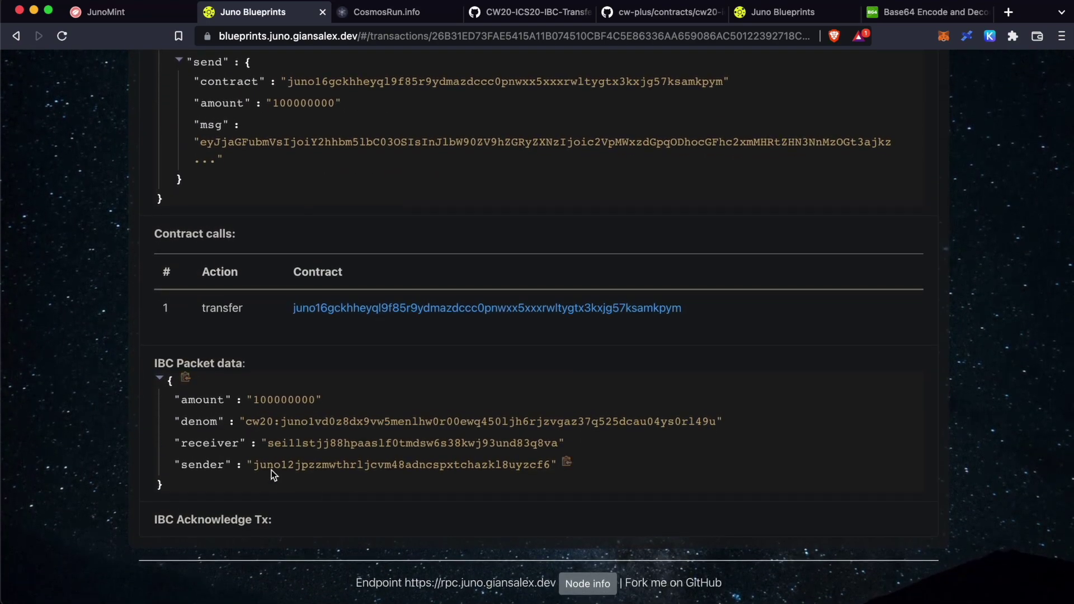
pyautogui.doubleClick(303, 469)
pyautogui.doubleClick(328, 441)
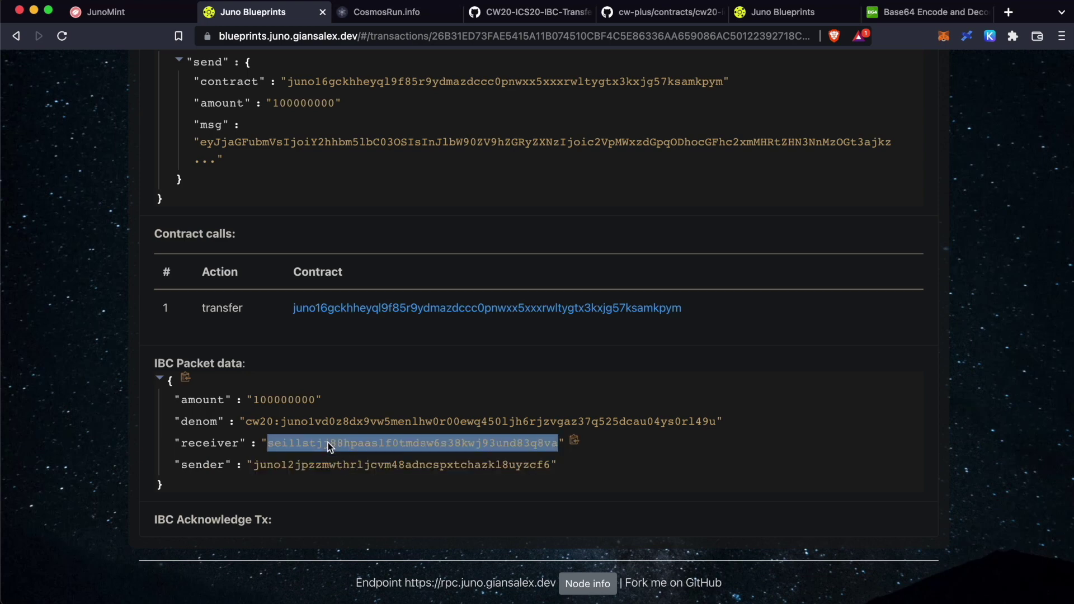
pyautogui.click(269, 403)
pyautogui.doubleClick(270, 407)
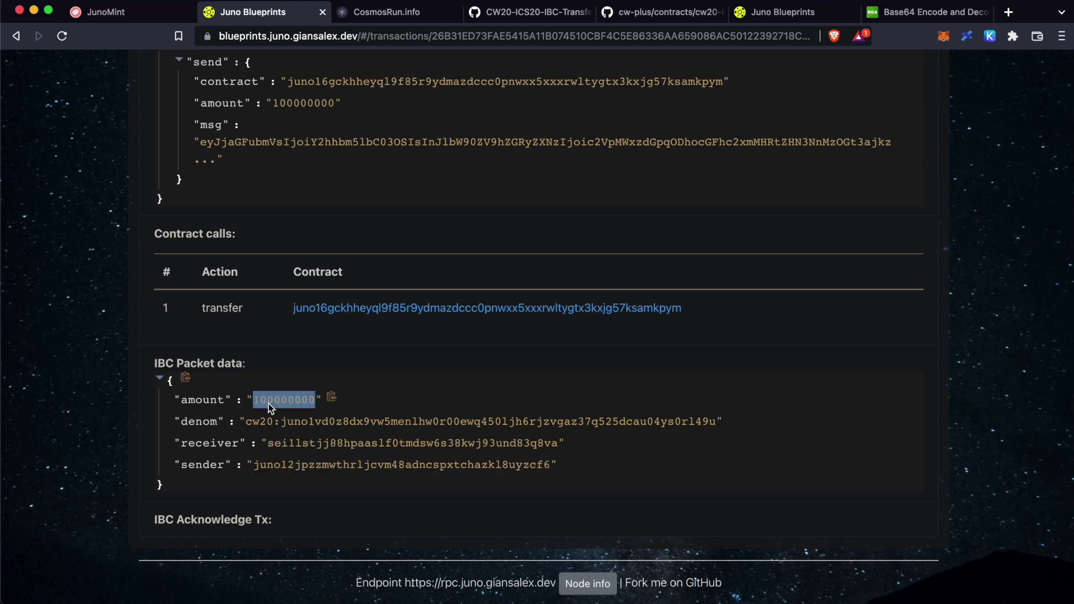
pyautogui.click(222, 522)
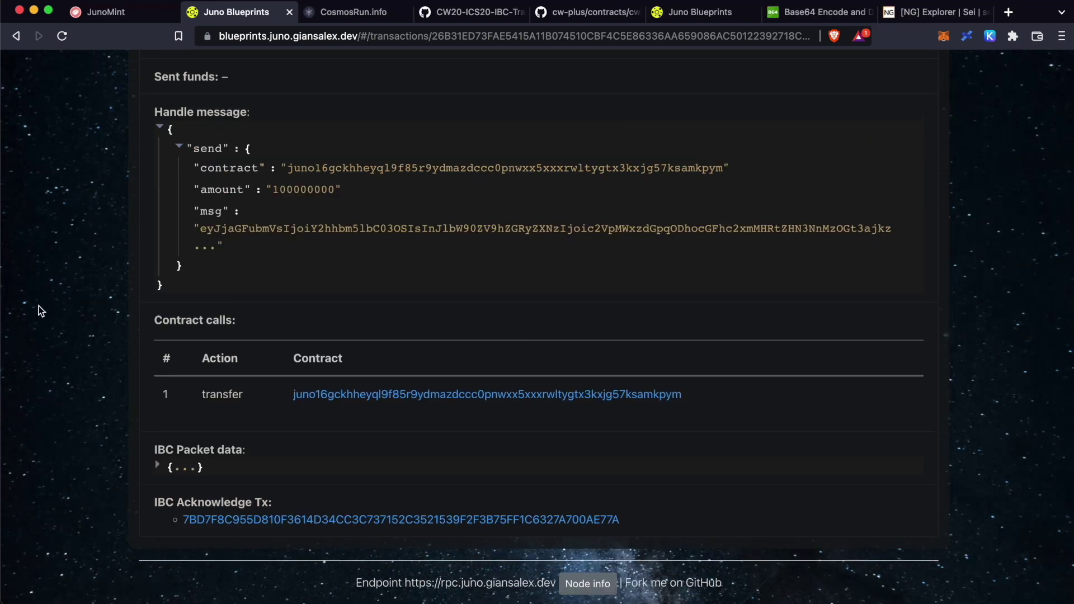
# Step: Check the IBC acknowledgement transaction's AQ== result, then go to the Sei explorer account page
pyautogui.click(354, 521)
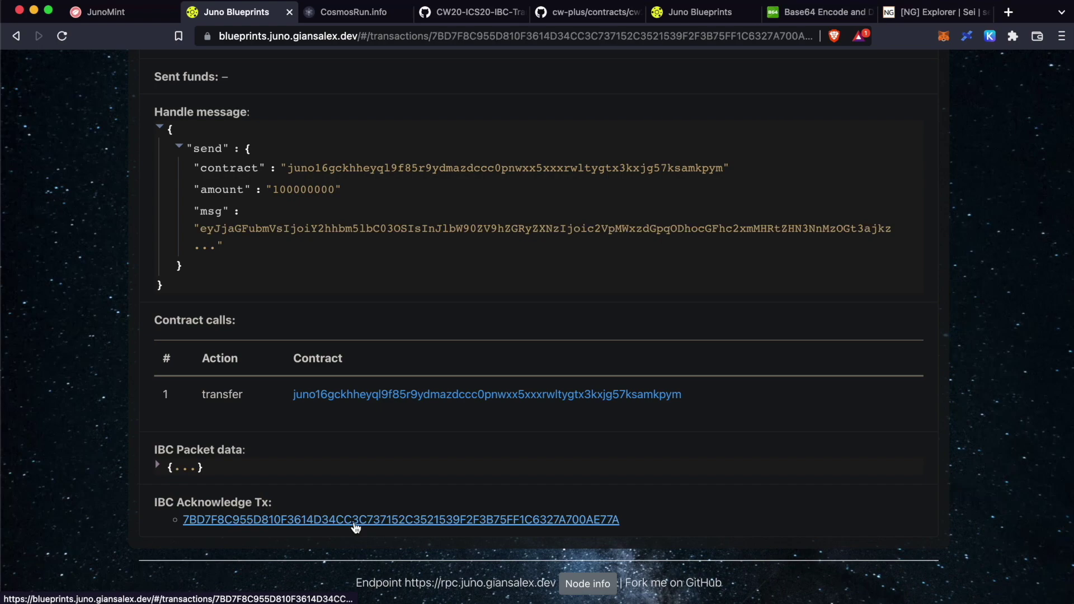
pyautogui.scroll(6, 37, 192)
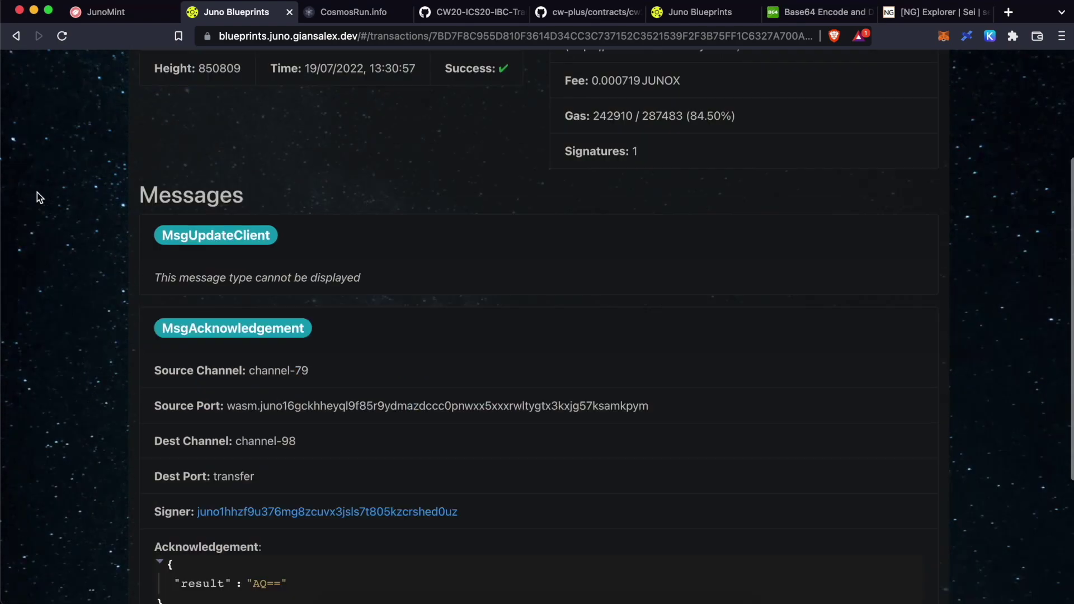
pyautogui.scroll(-6, 36, 193)
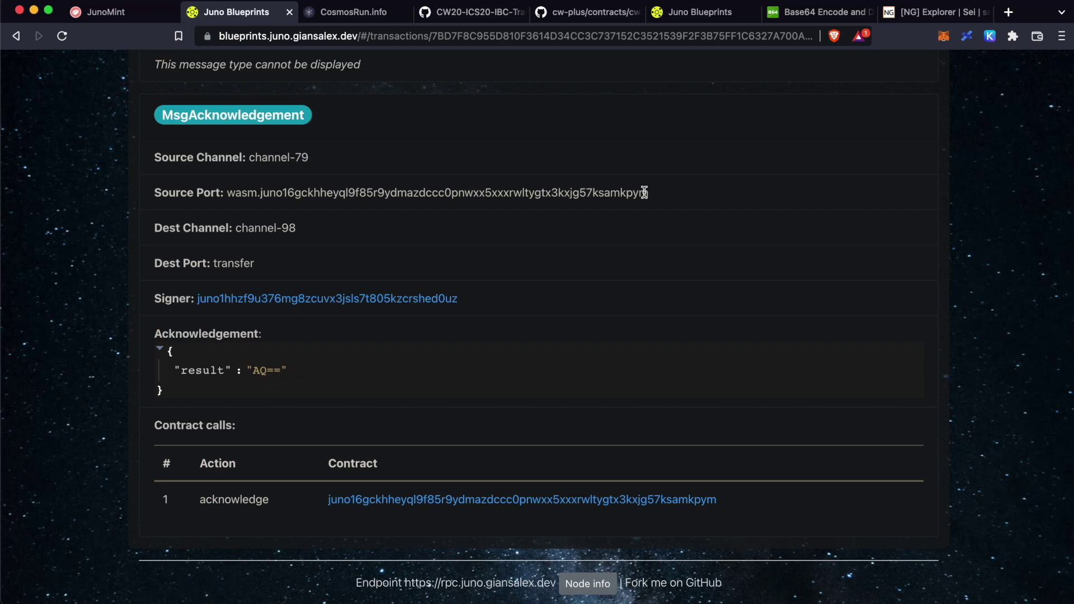
pyautogui.click(935, 12)
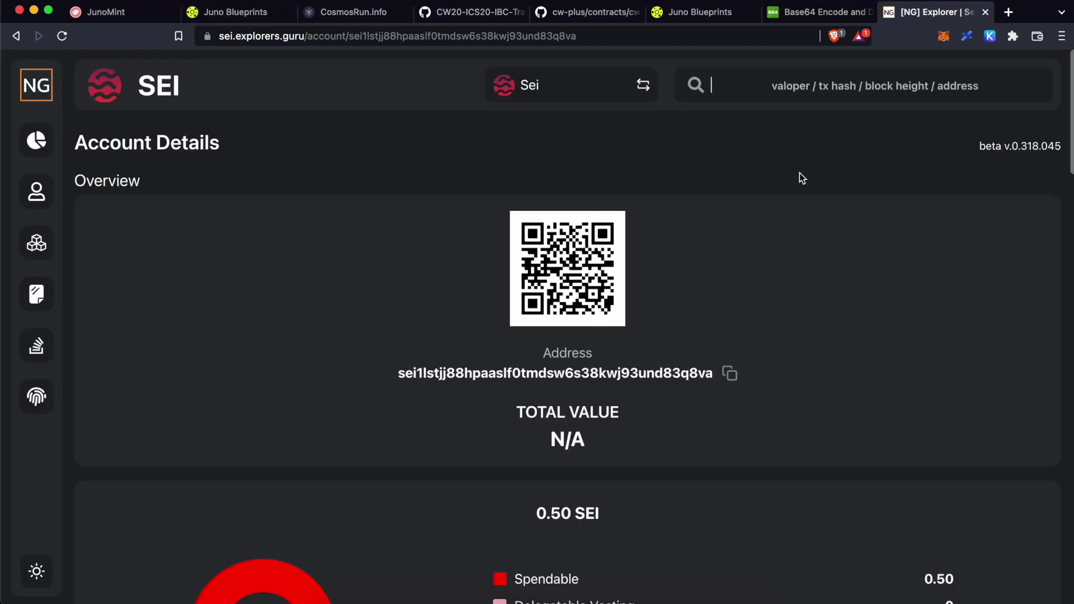
# Step: Reload the Sei account page and confirm the W20 Juno token row shows 100.0000
pyautogui.scroll(-8, 799, 173)
pyautogui.scroll(4, 799, 173)
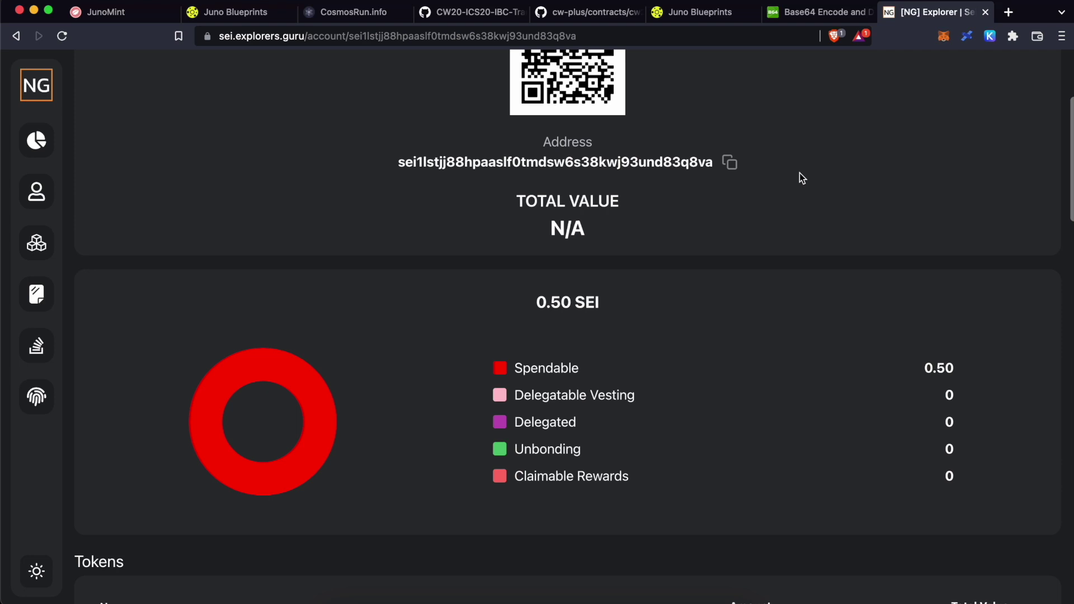
pyautogui.scroll(-7, 800, 173)
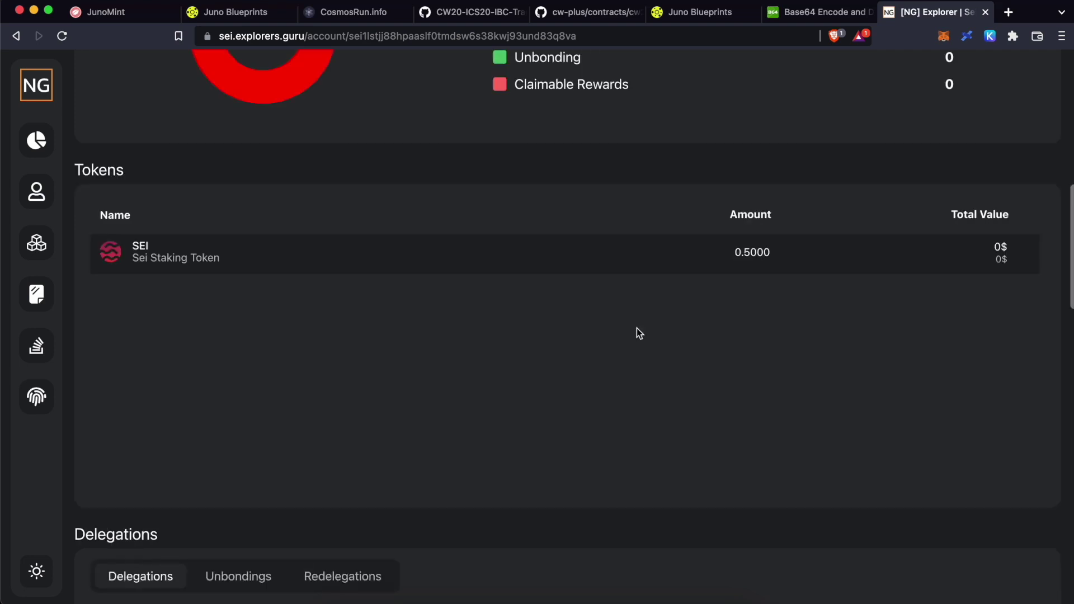
pyautogui.press('super+r')
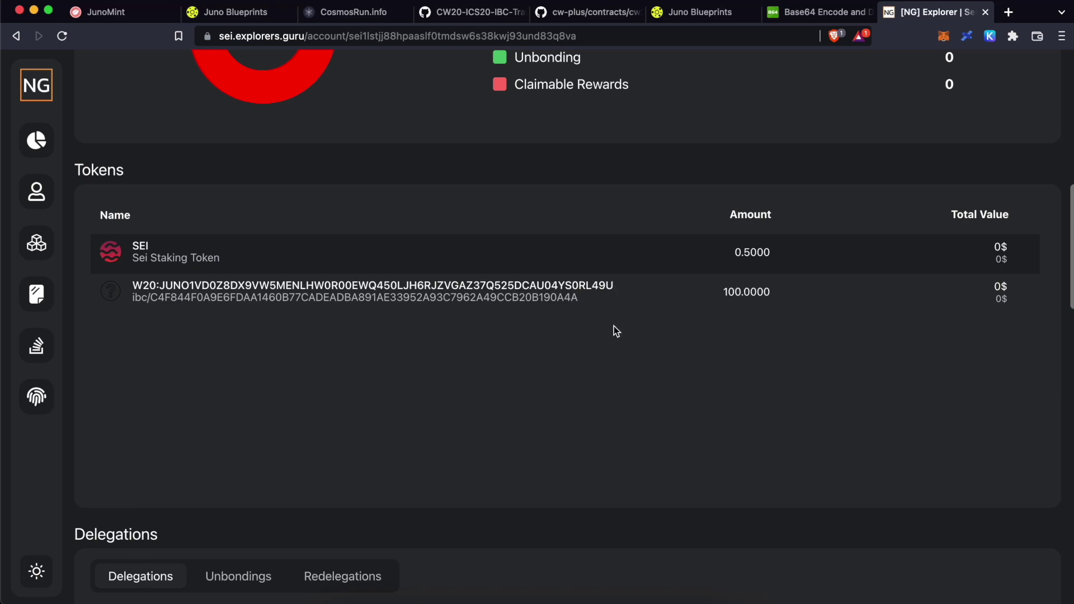
pyautogui.scroll(10, 693, 293)
pyautogui.scroll(-8, 692, 292)
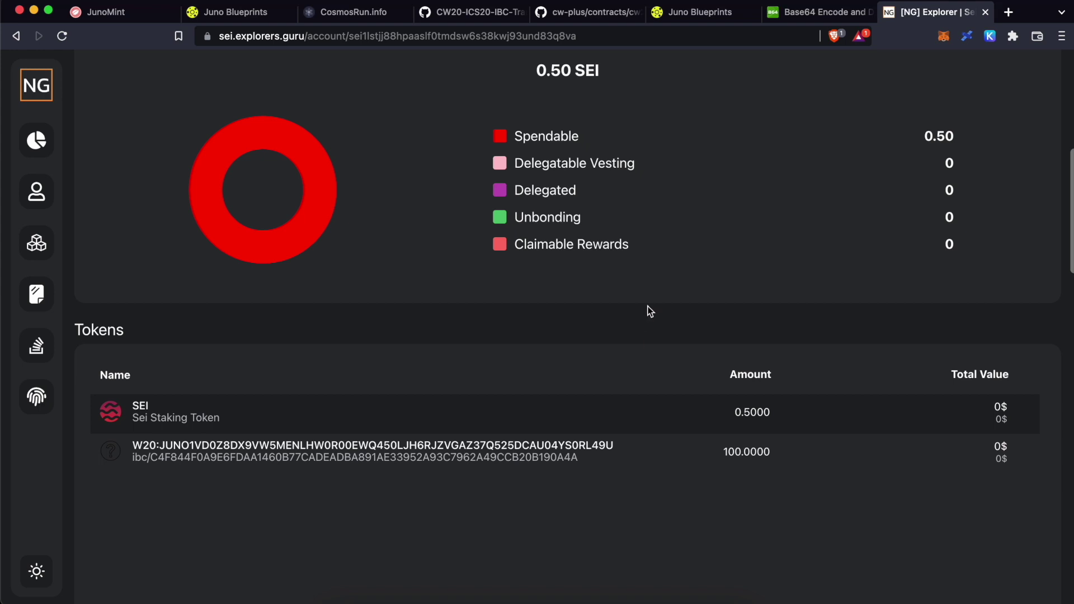